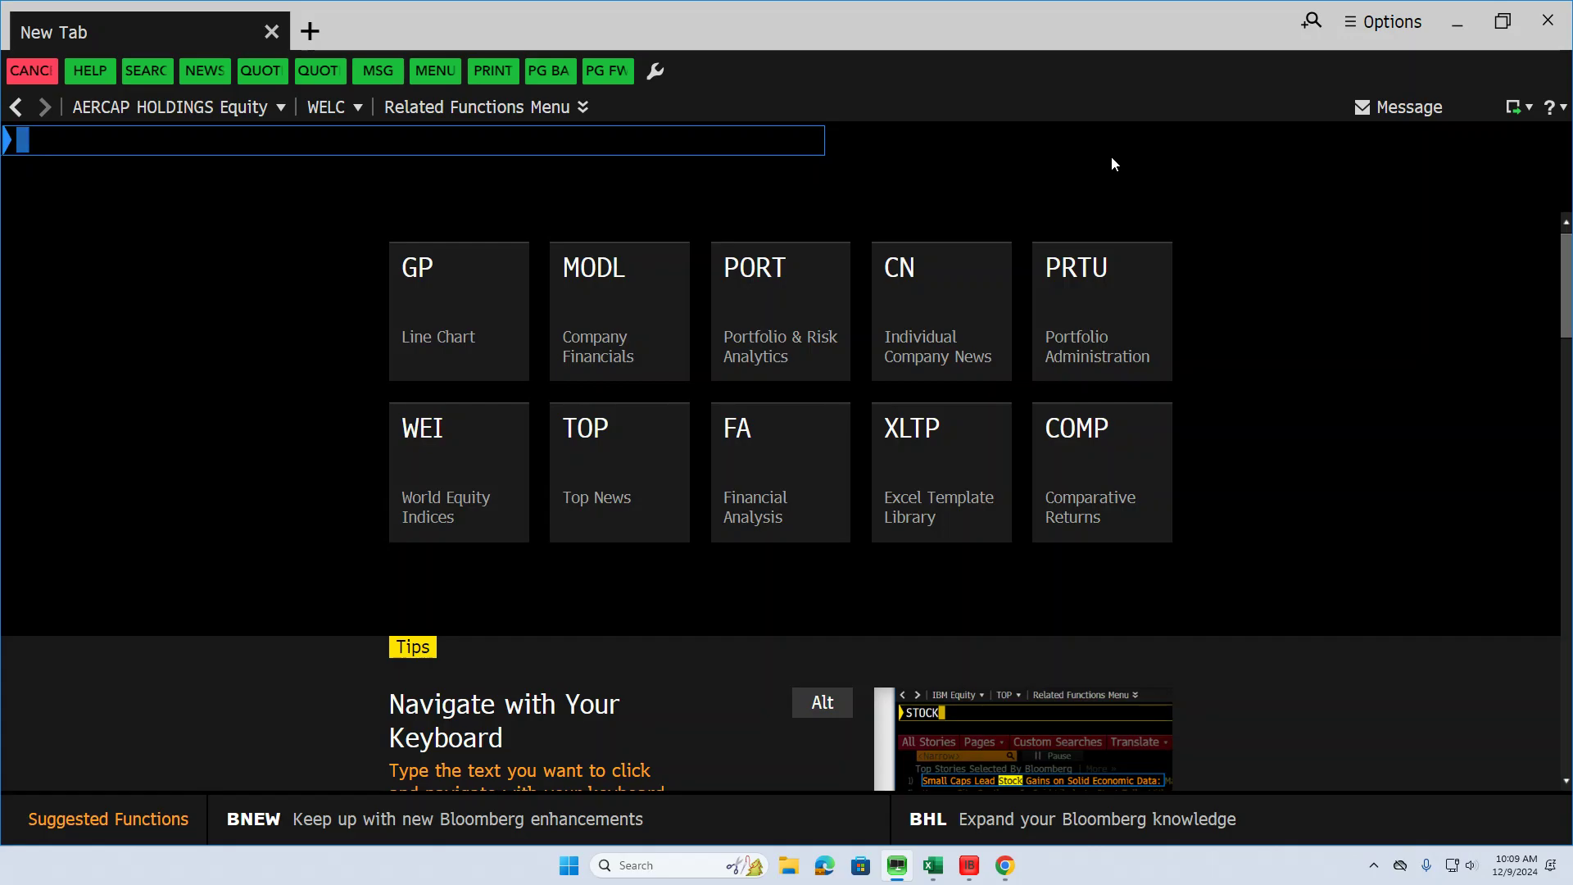
Launch Portfolio & Risk Analytics with the PORT command
type("PORT")
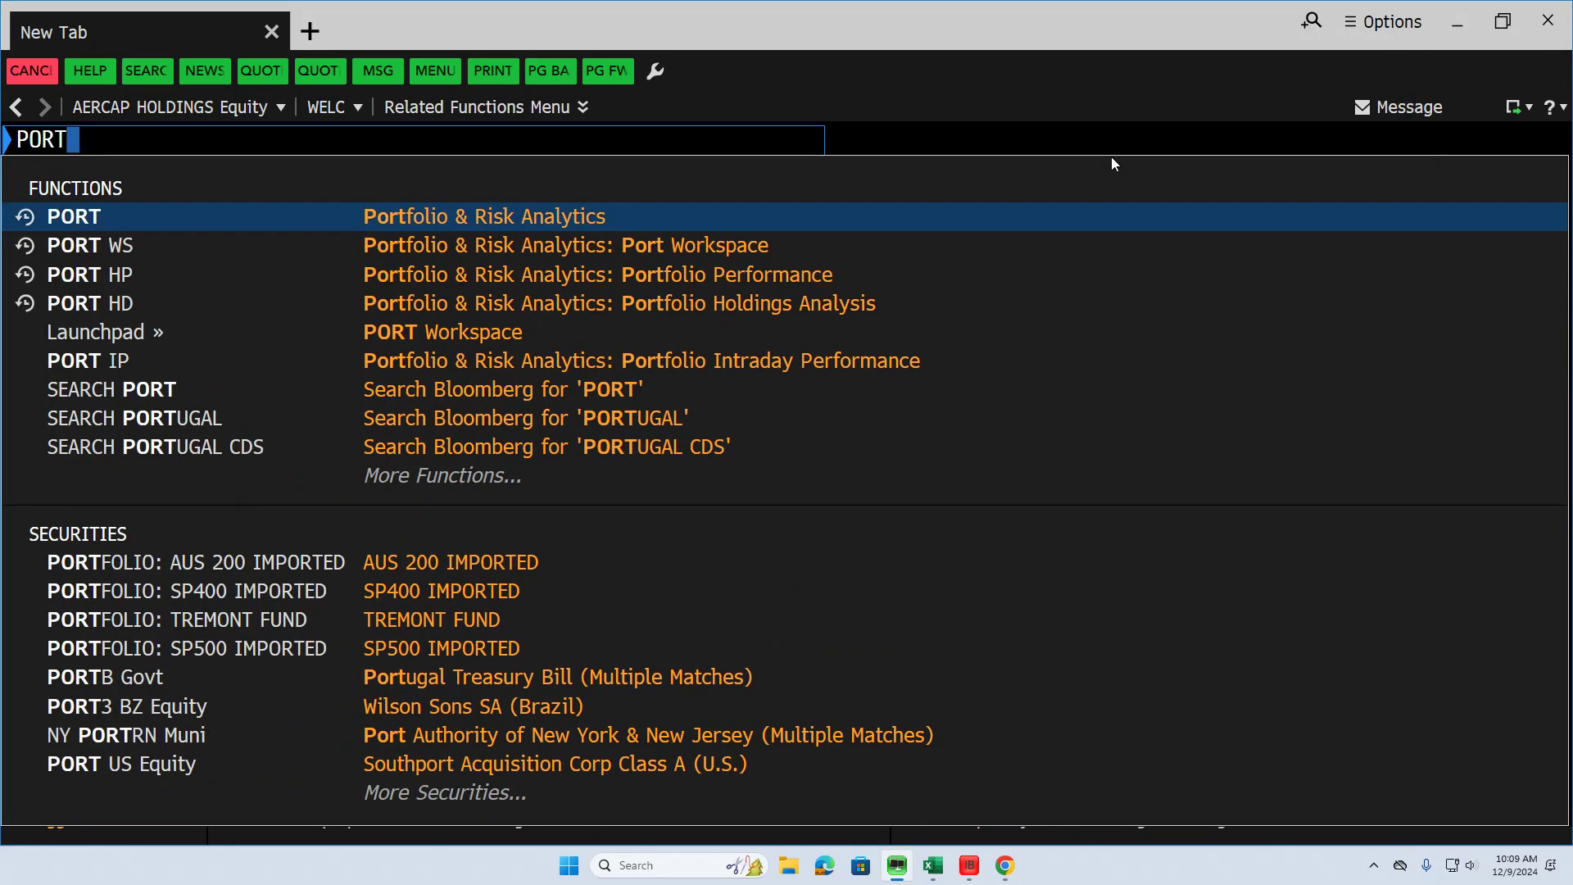
key("Return")
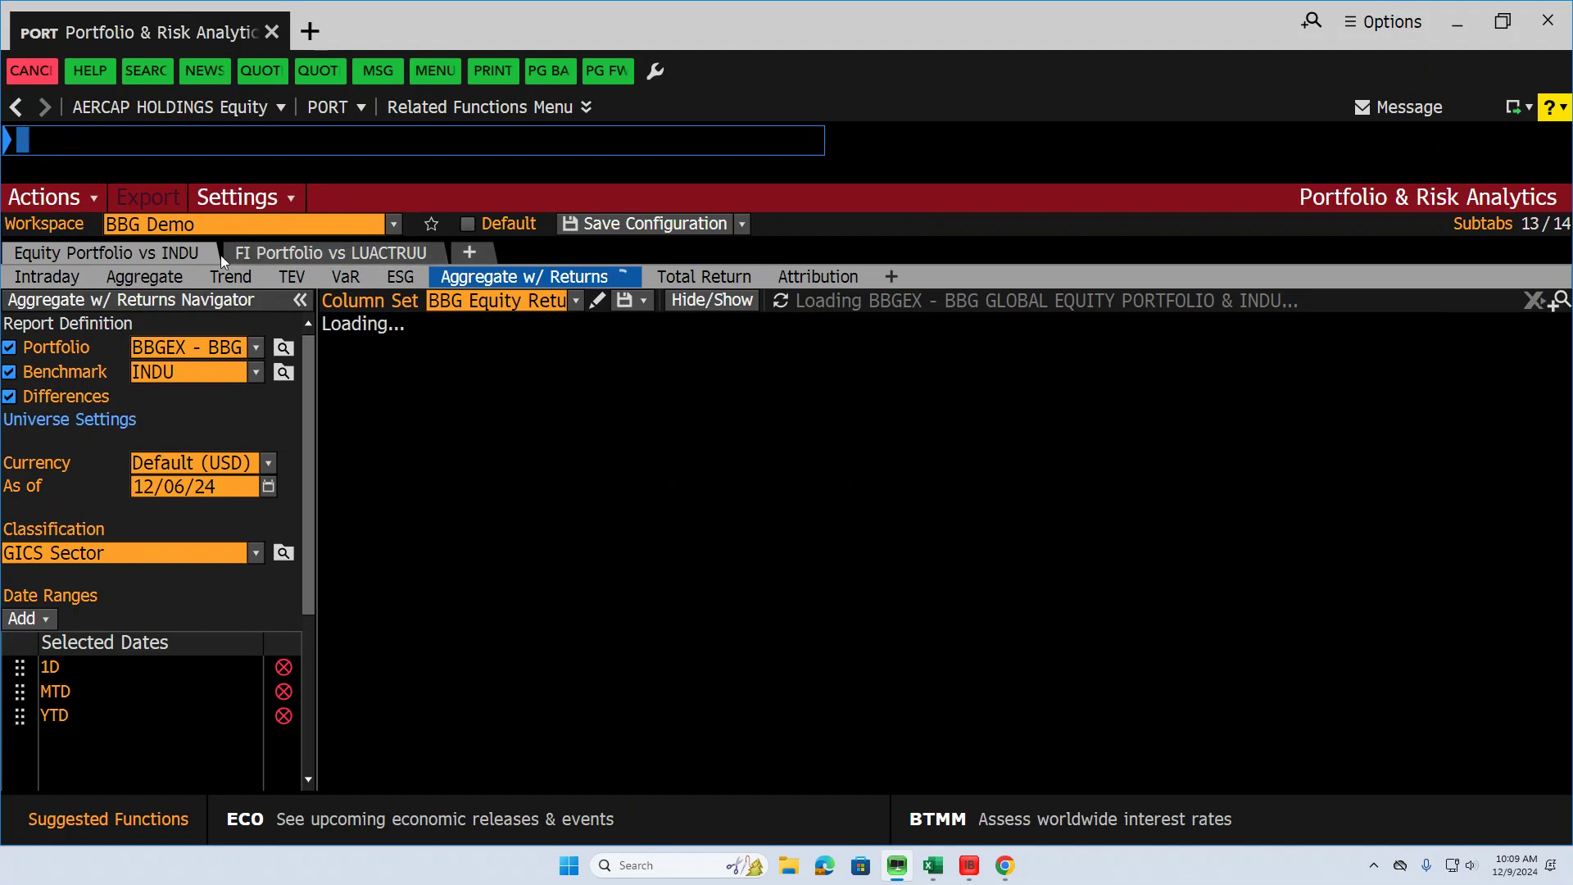
Show the TEV report for WILCOX INVESTMENT FUND, confirming the update across all subtabs
left_click(299, 277)
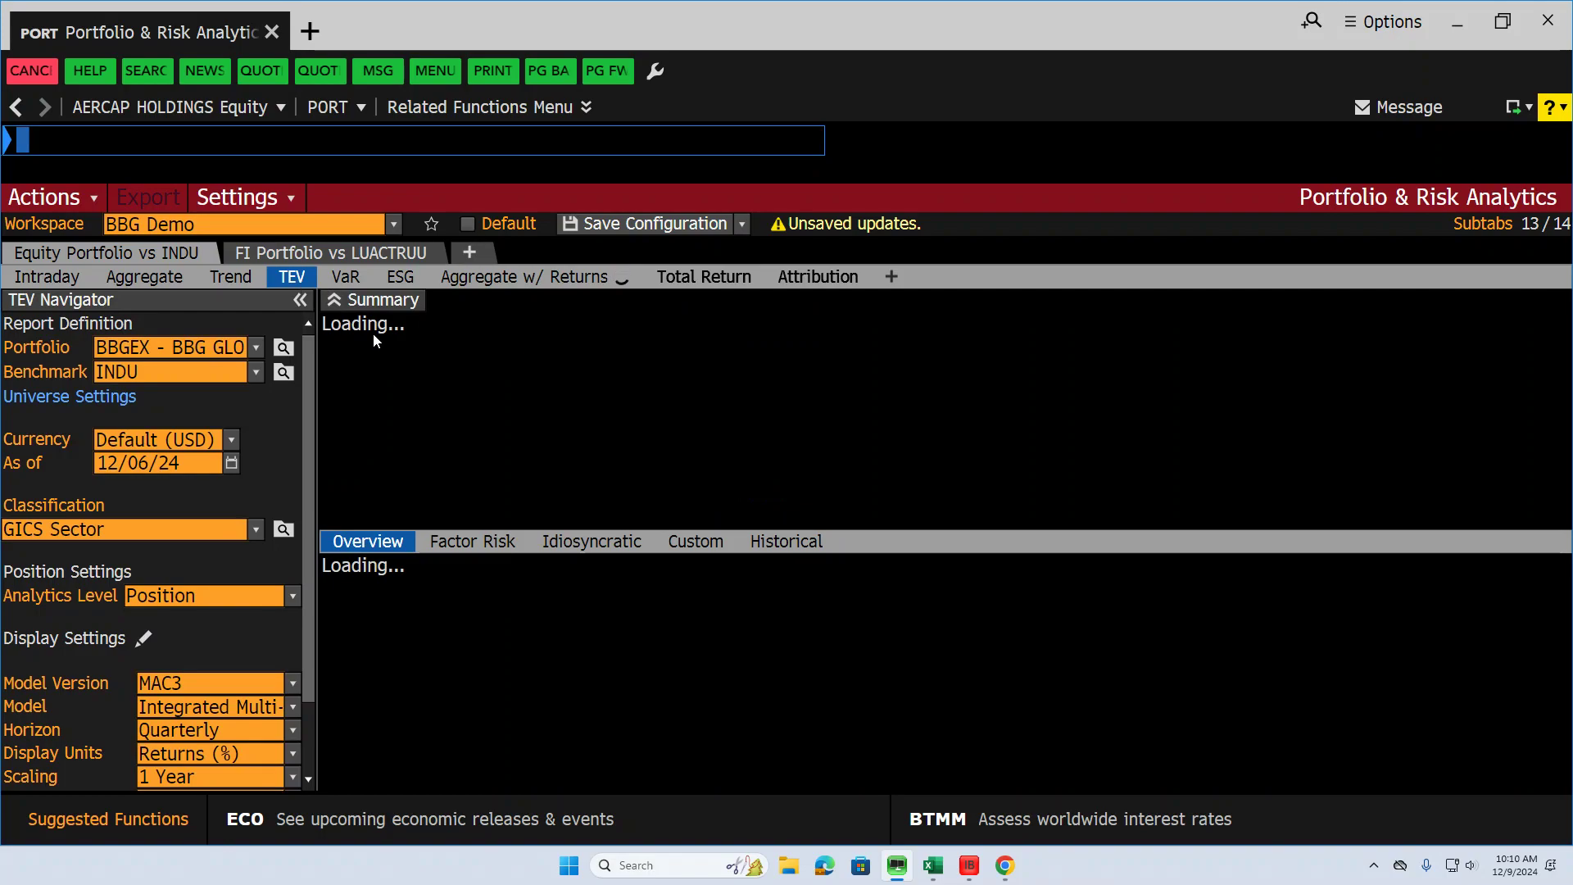
left_click(257, 348)
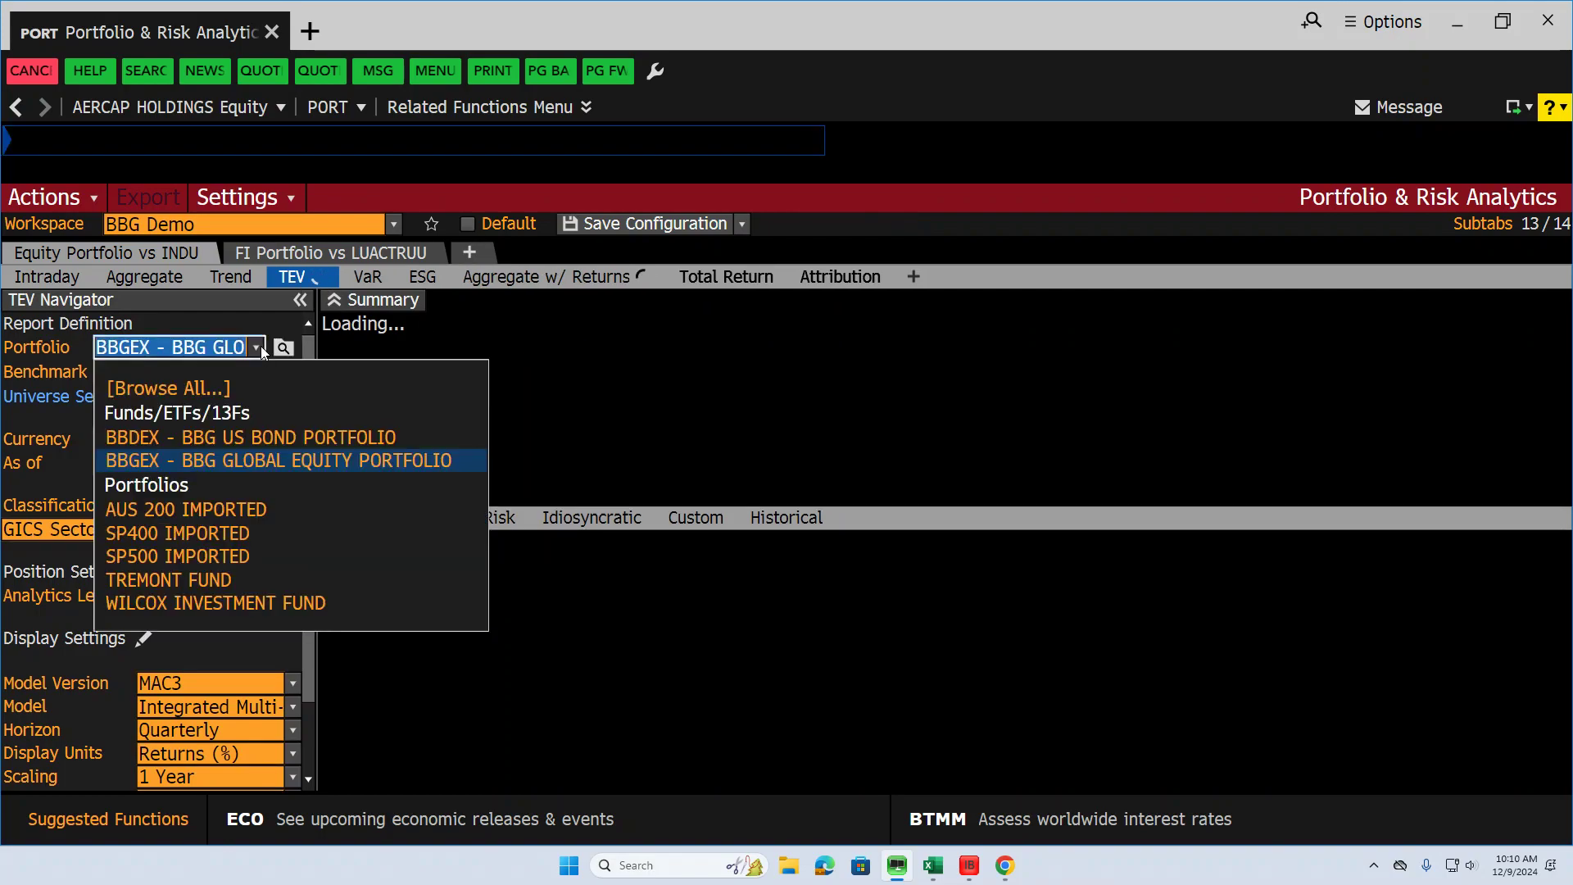
left_click(277, 603)
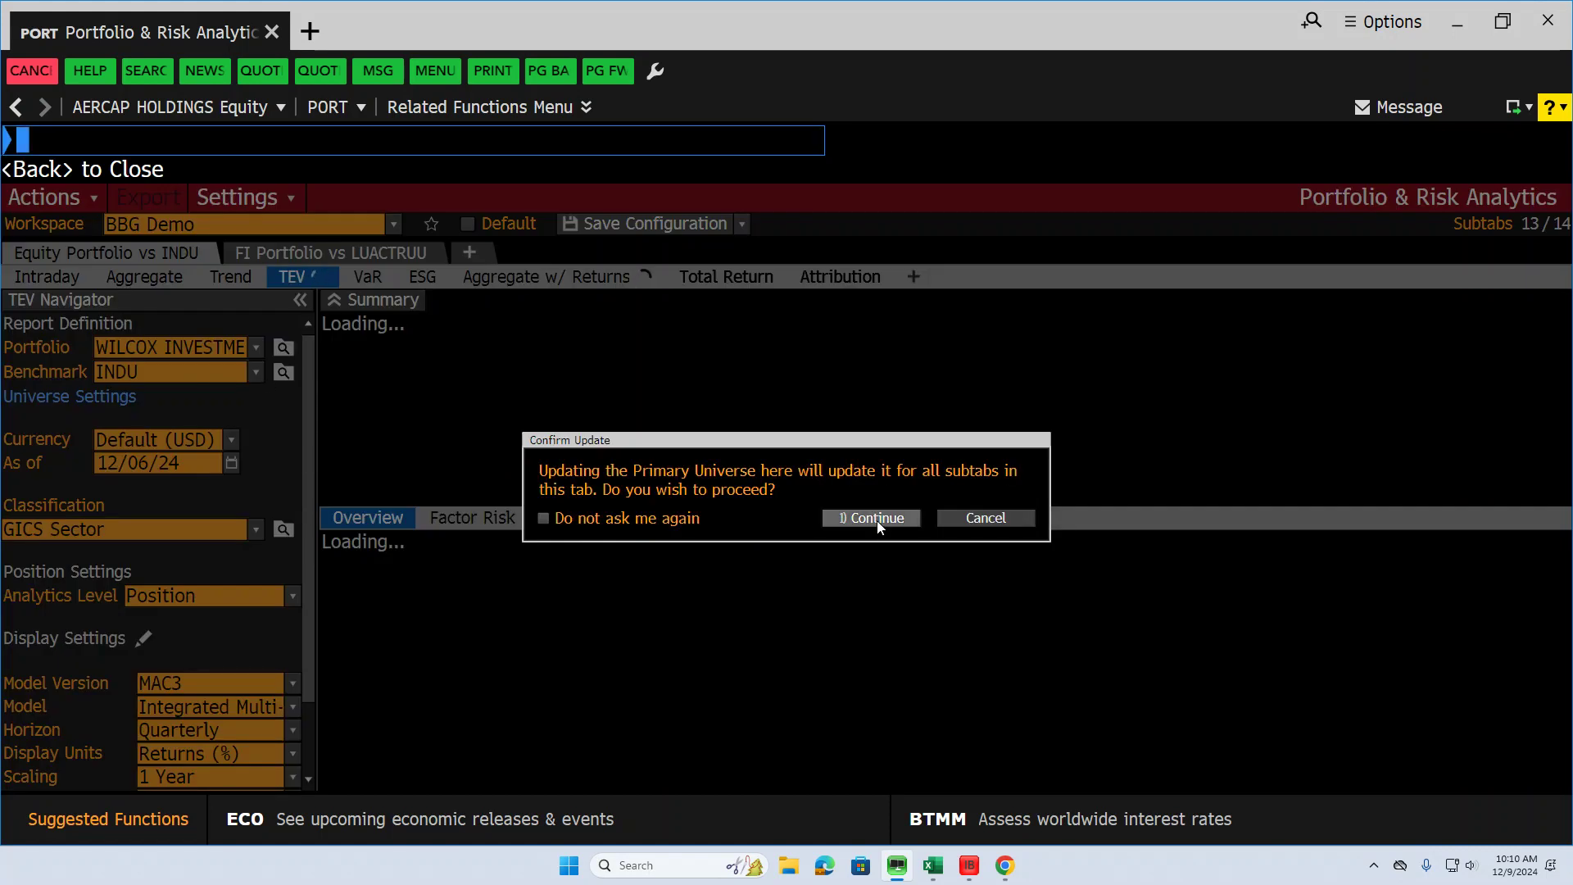
left_click(875, 518)
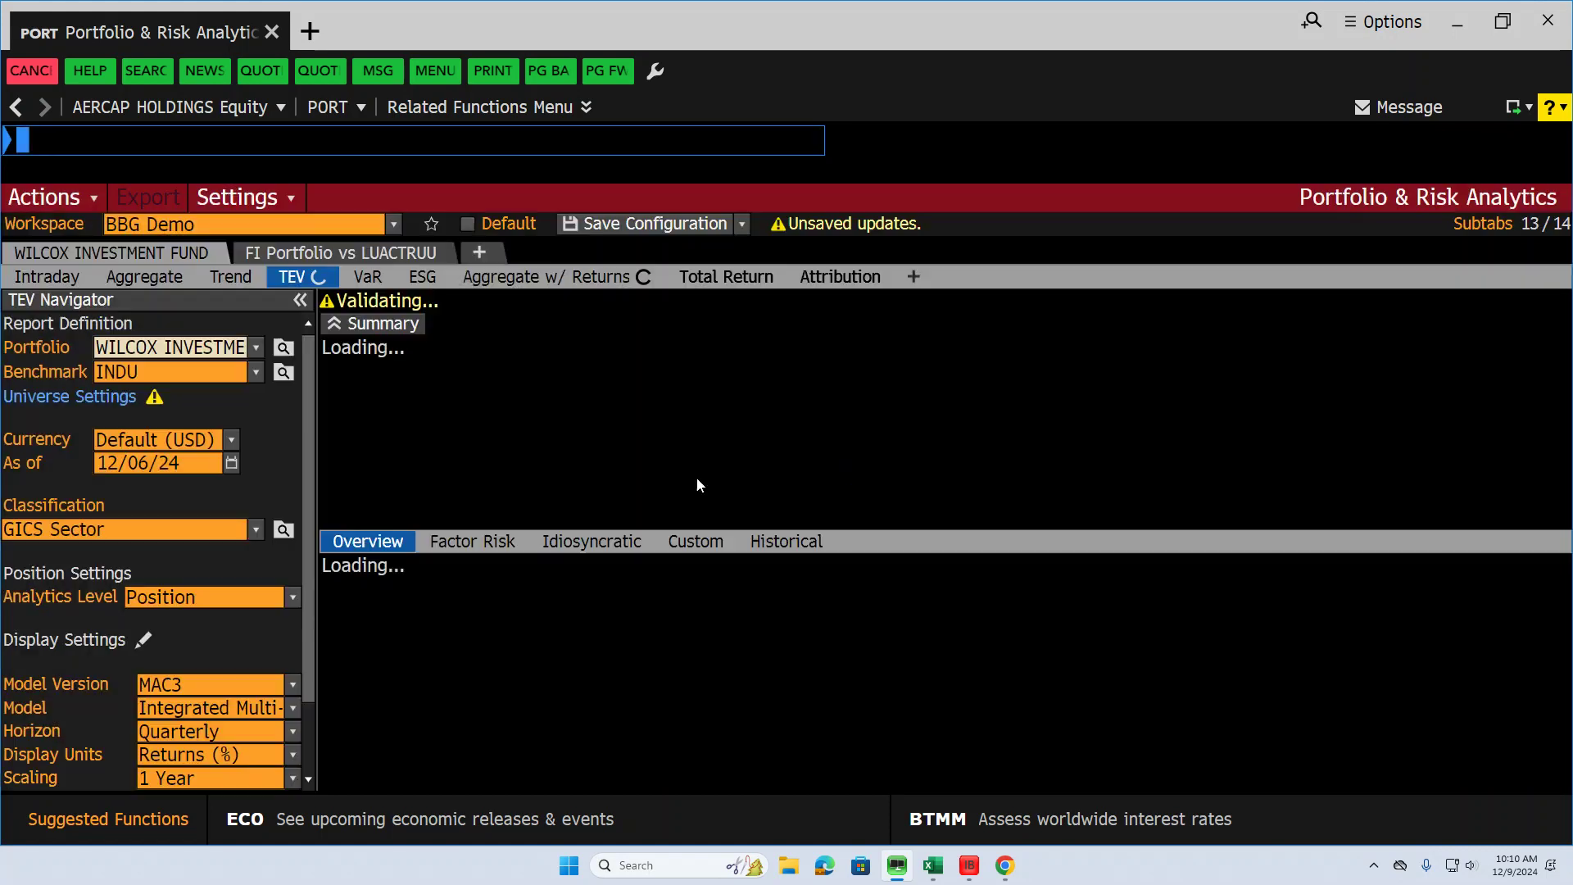
Choose benchmark SP400 IMPORTED, model version MAC3 Equity and the Global Equity risk model
left_click(256, 373)
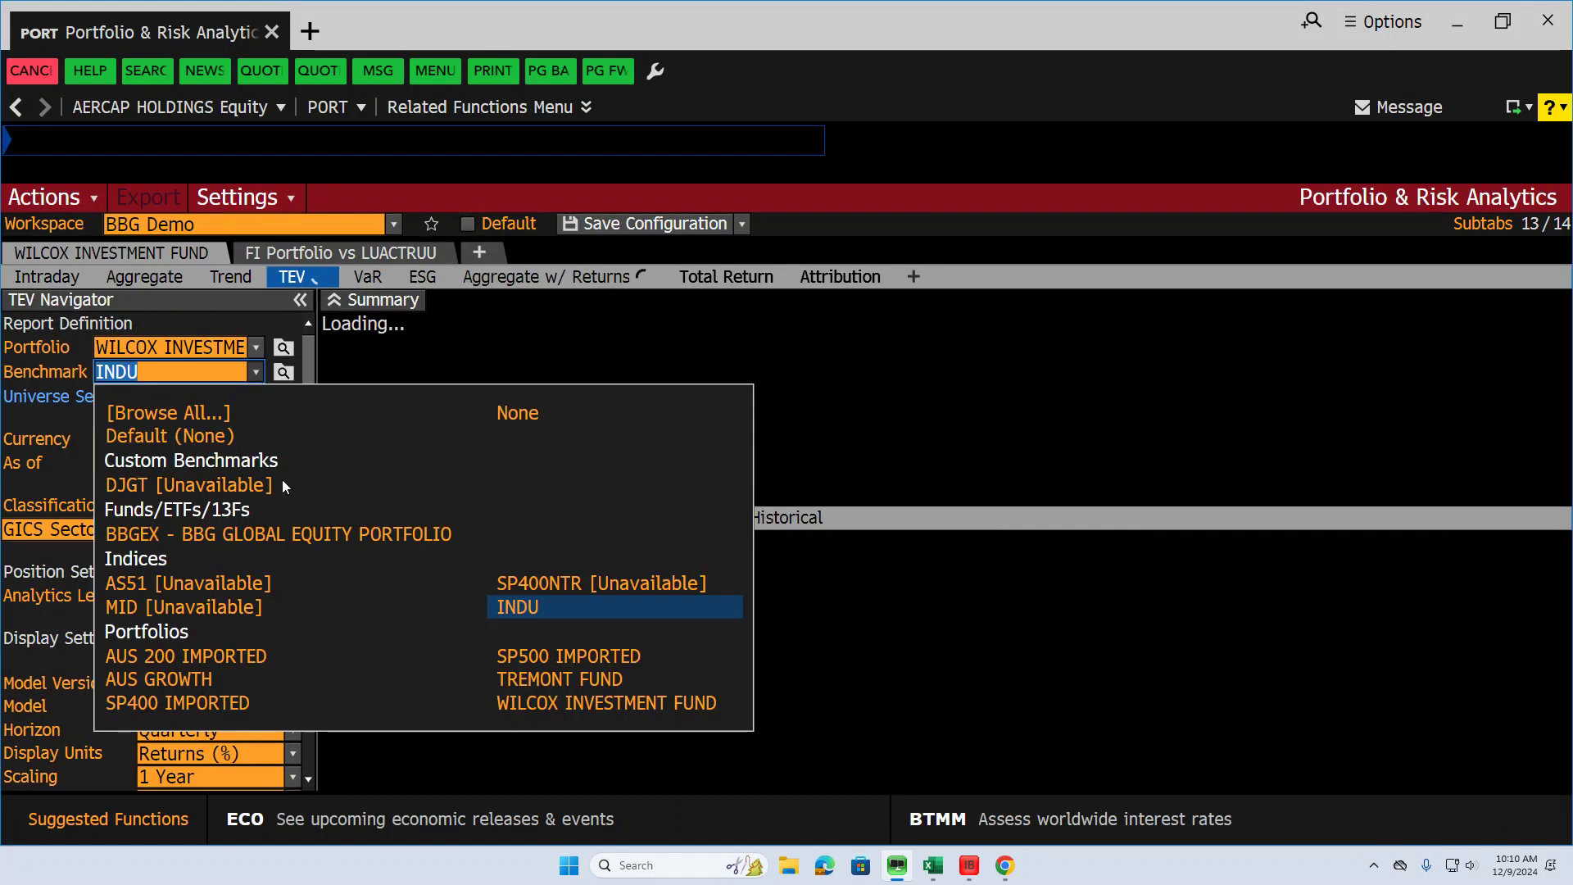
left_click(210, 701)
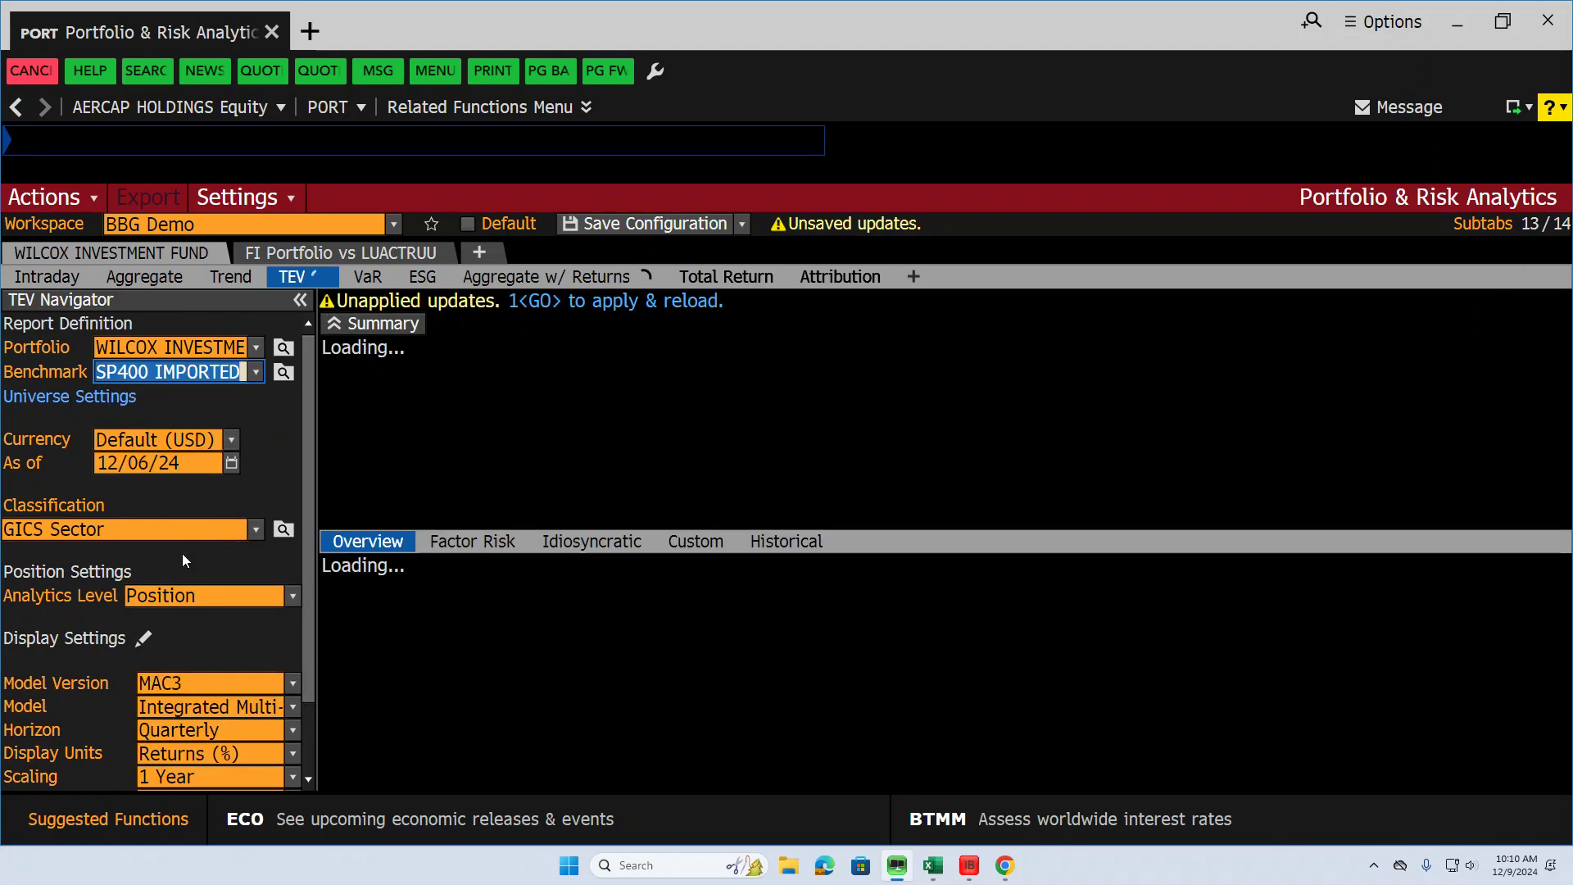
left_click(292, 684)
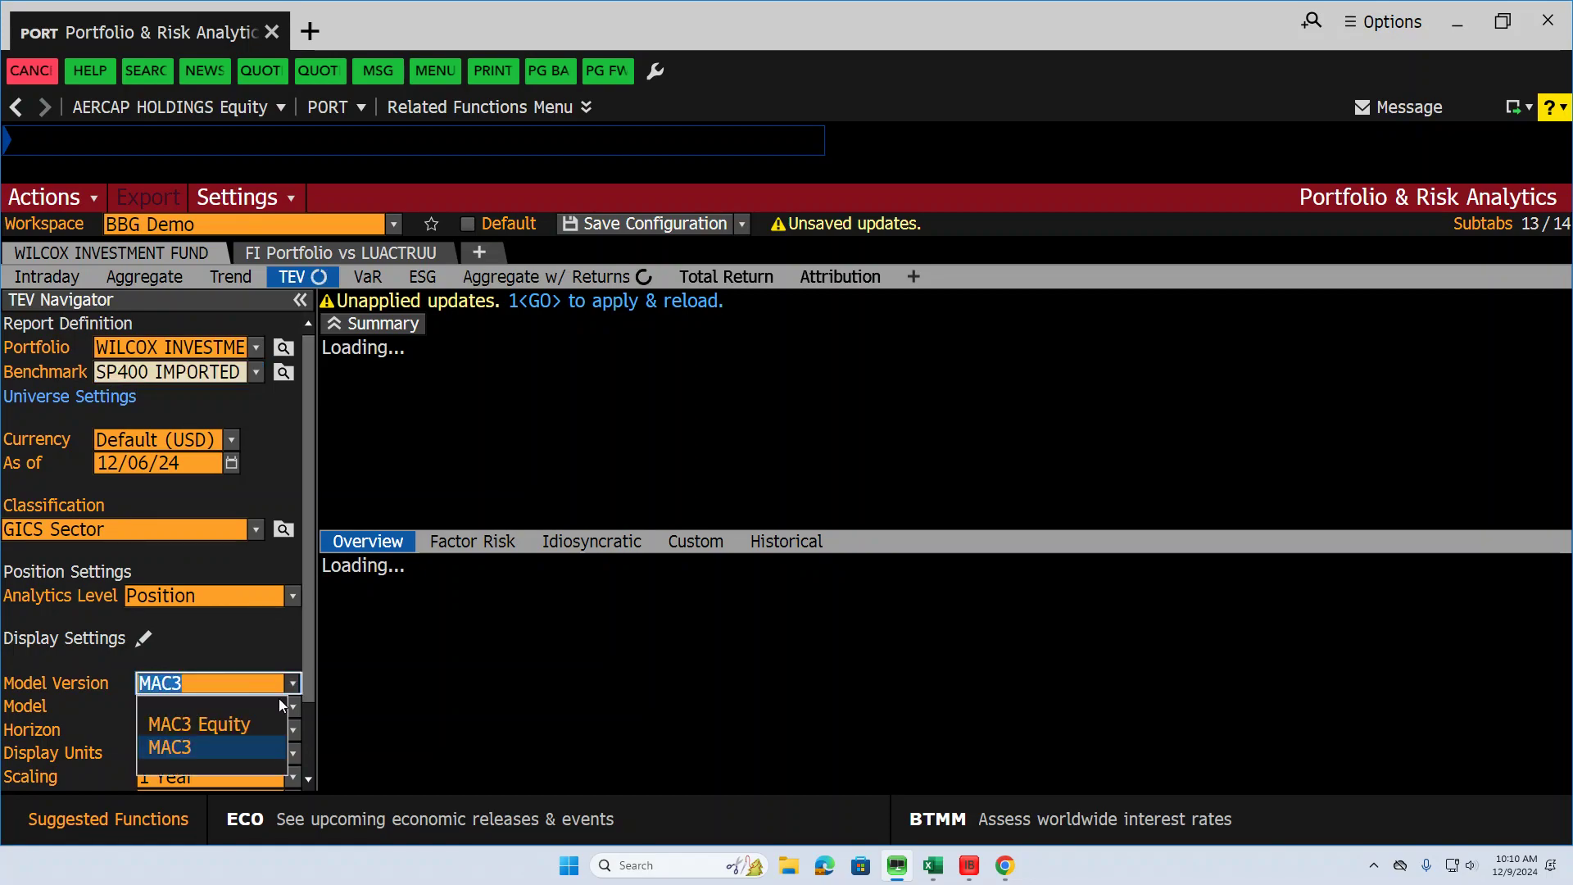
left_click(233, 724)
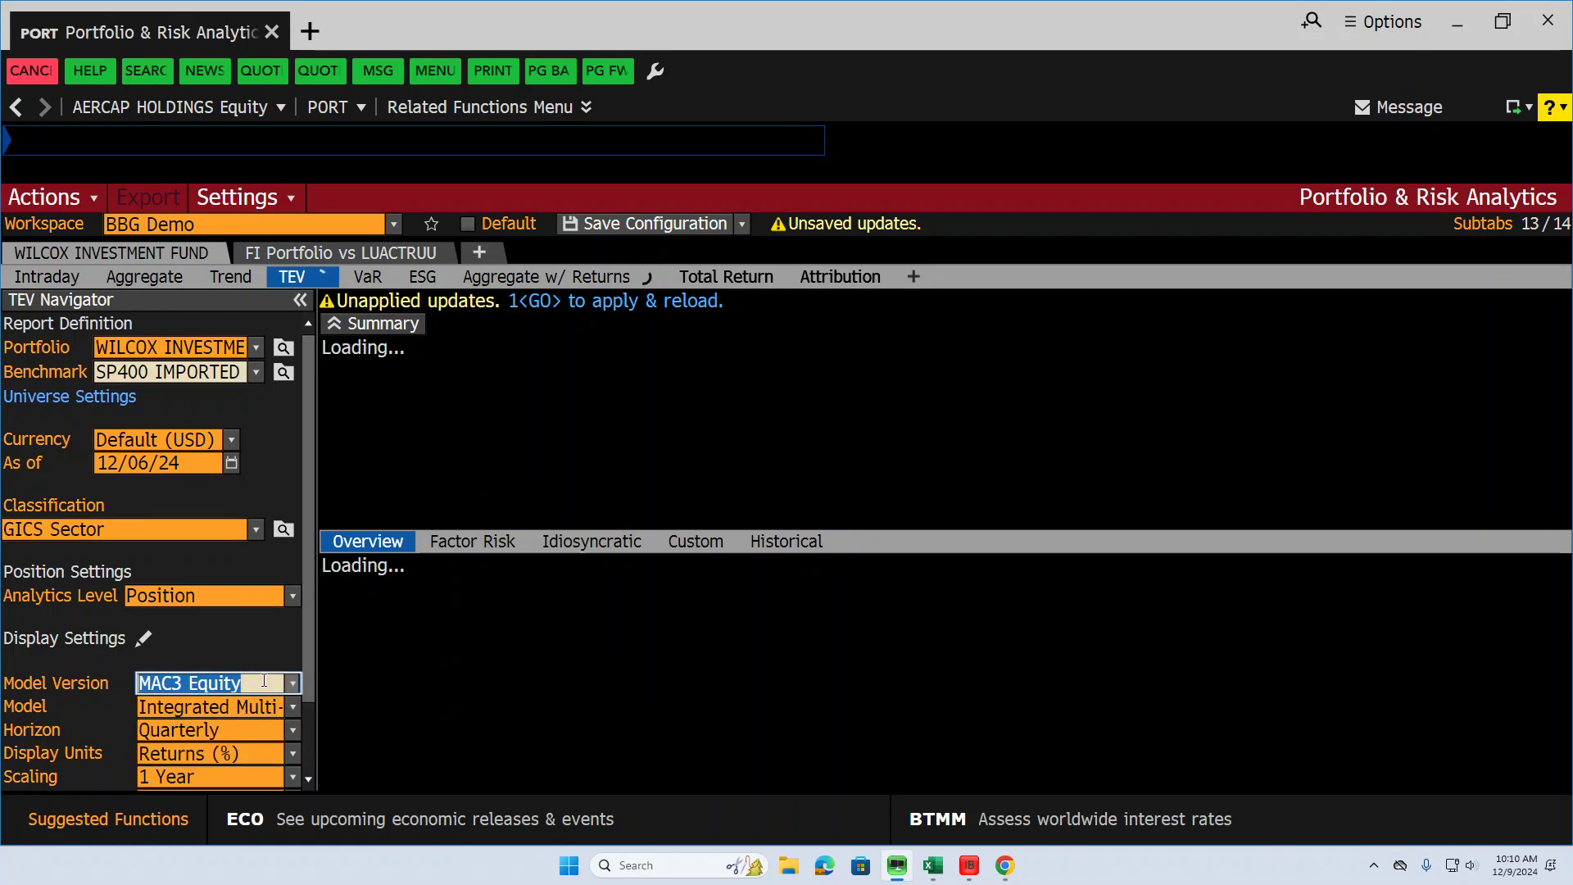
left_click(296, 708)
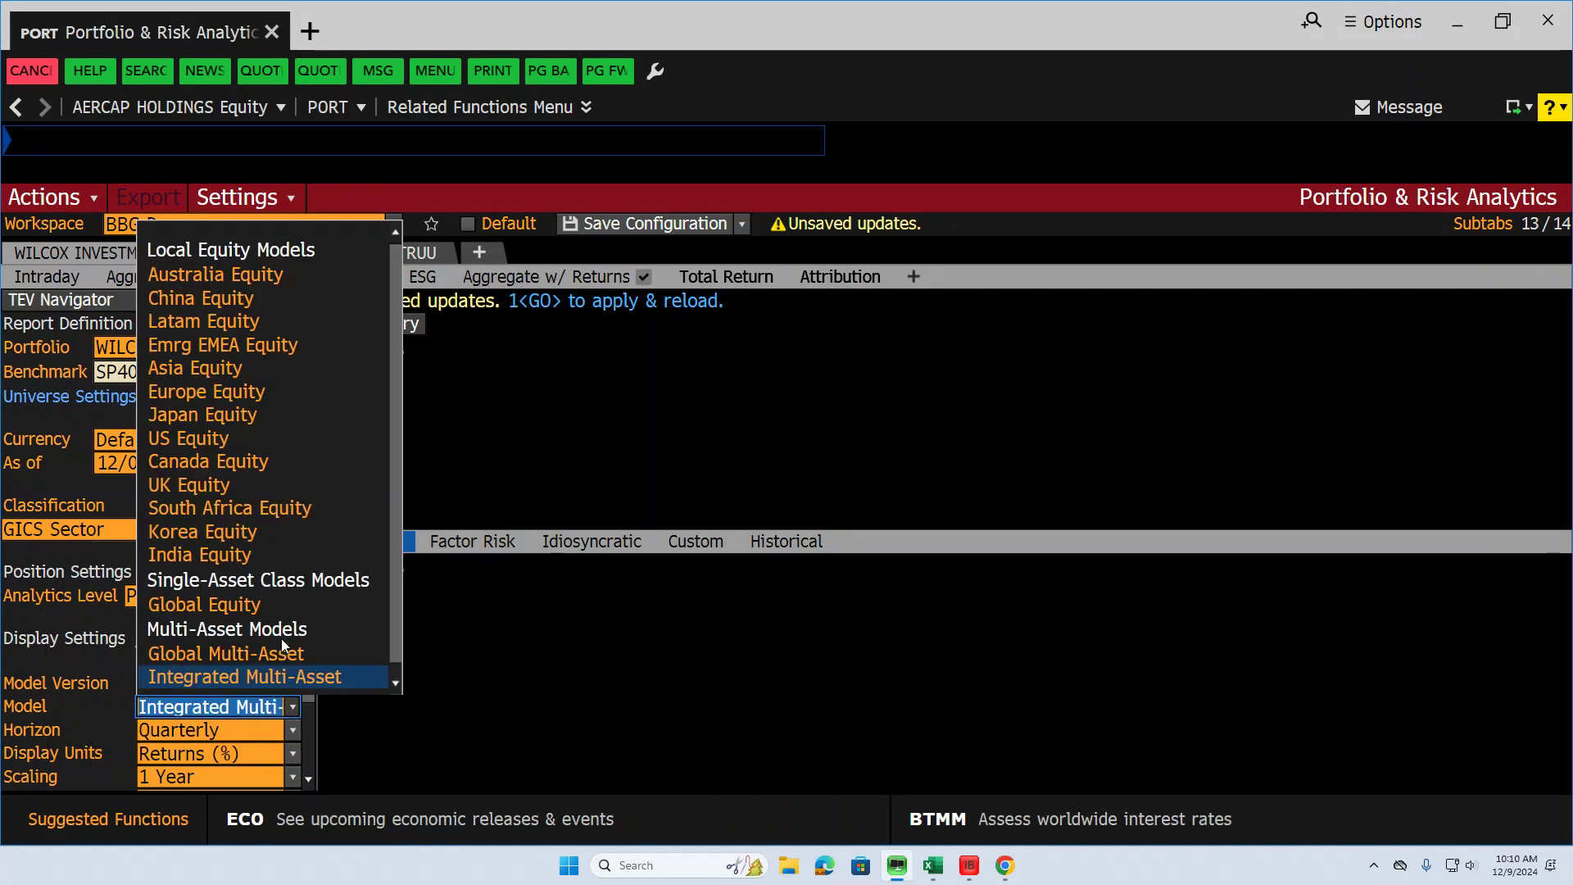
left_click(214, 608)
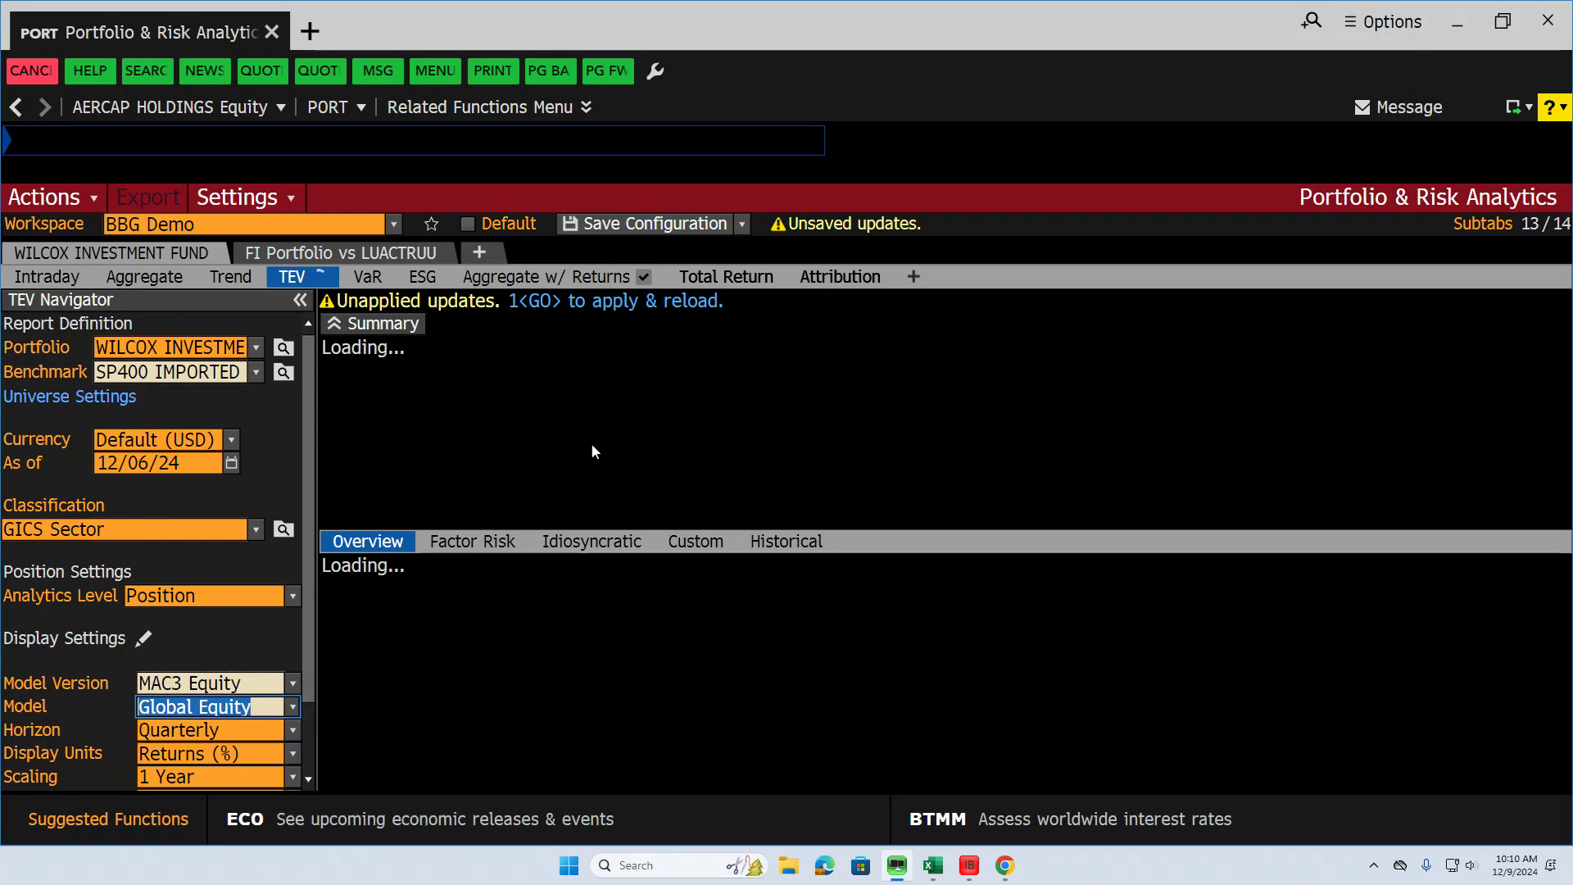
Apply the pending TEV settings and reload the report
left_click(627, 303)
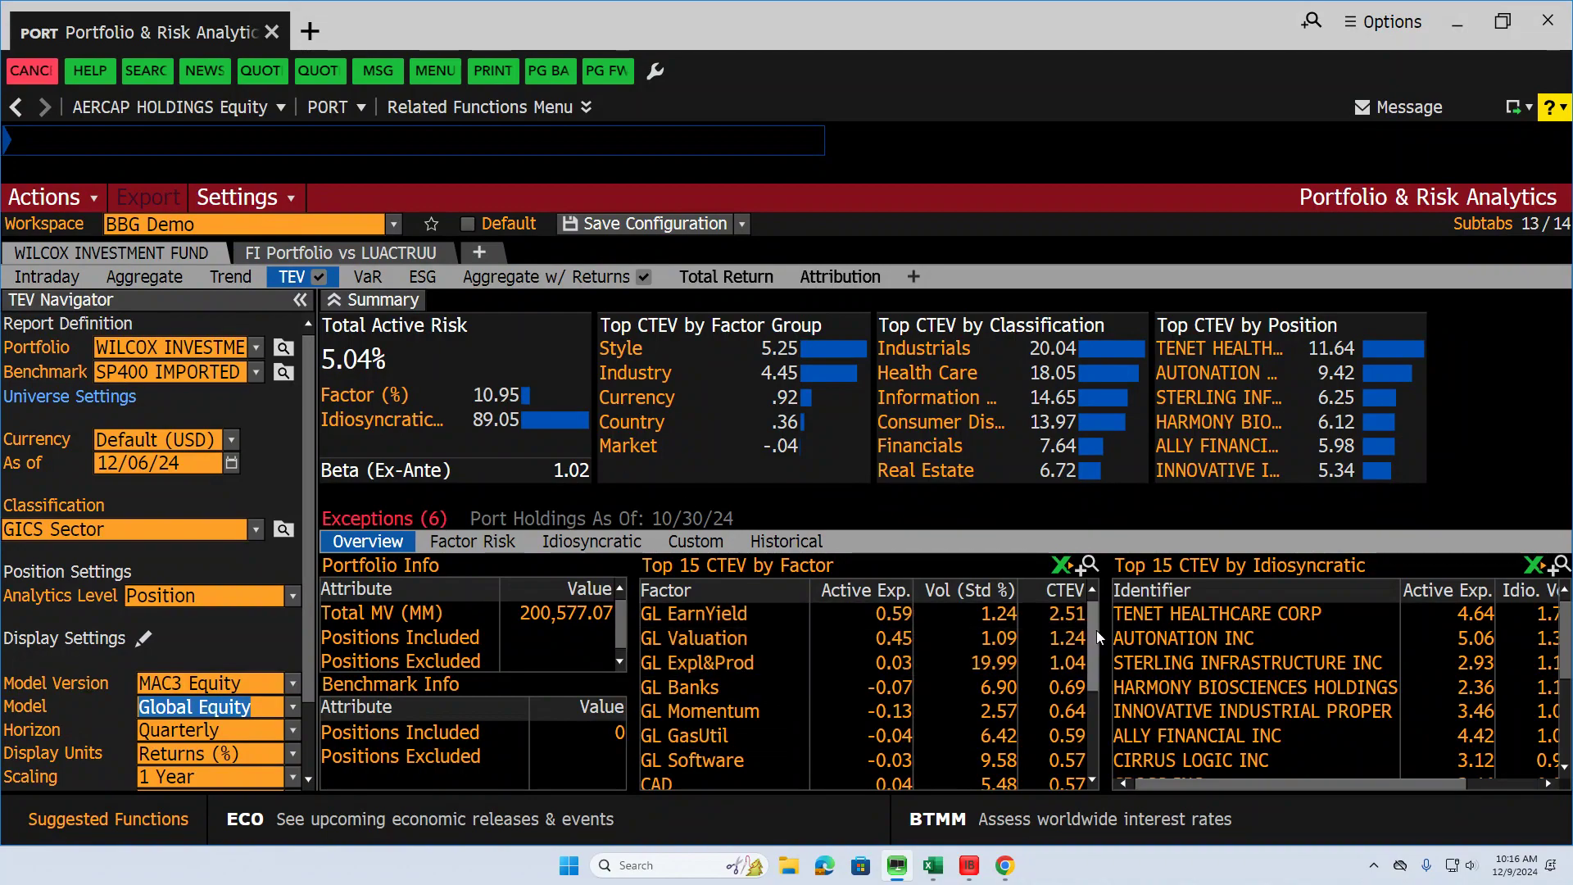
Adjust the TEV overview view to inspect the idiosyncratic CTEV table
mouse_move(1096, 631)
left_mouse_down()
mouse_move(1092, 671)
mouse_move(1077, 616)
left_mouse_up()
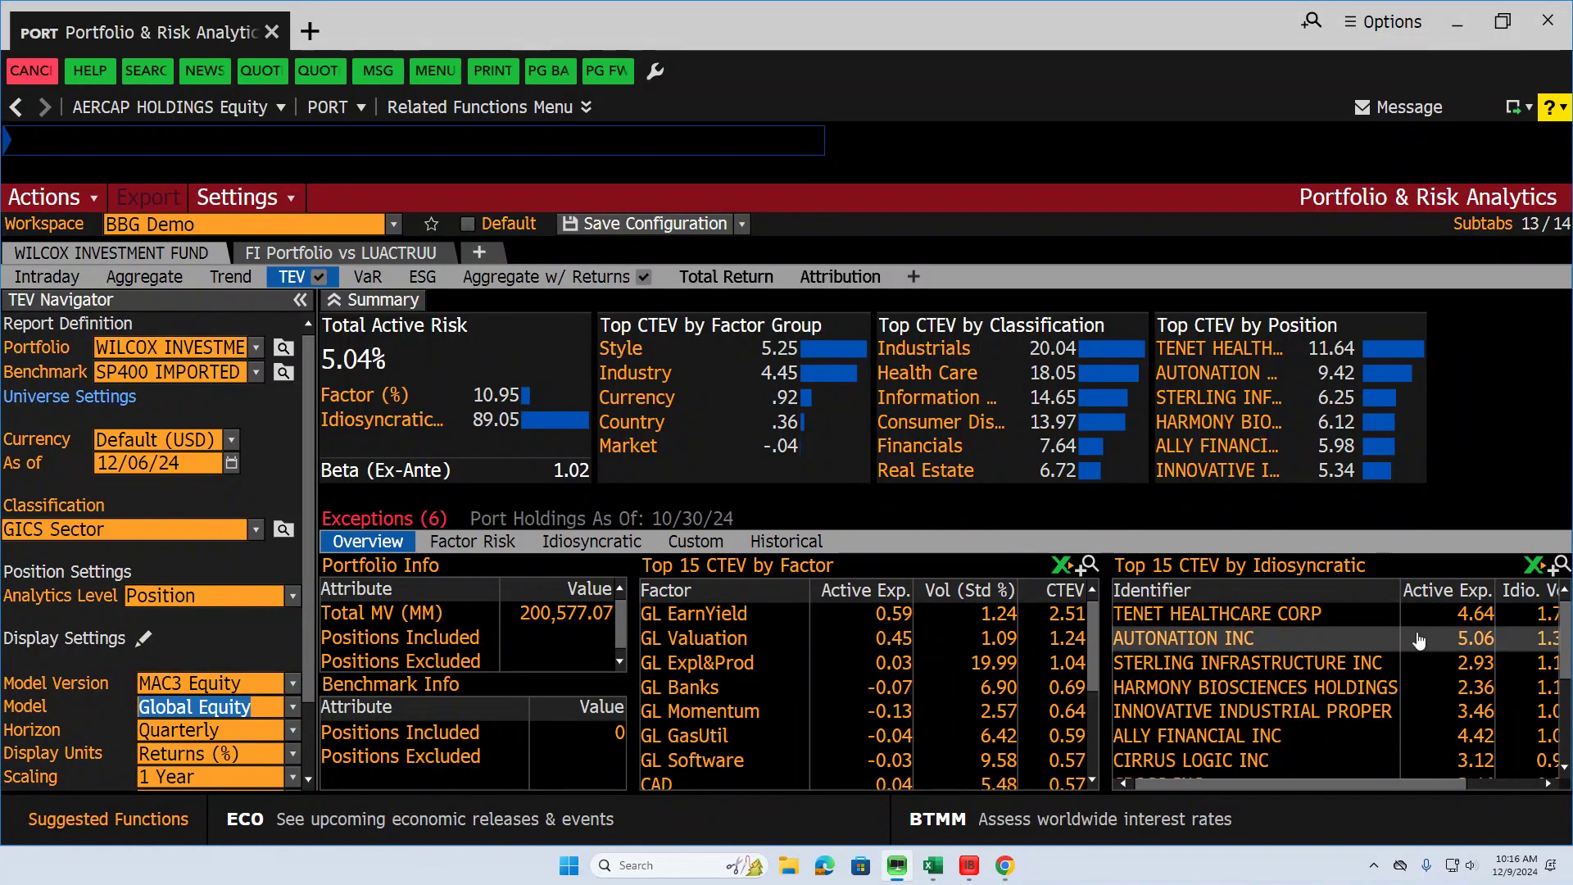
left_click_drag(1360, 782, 1431, 783)
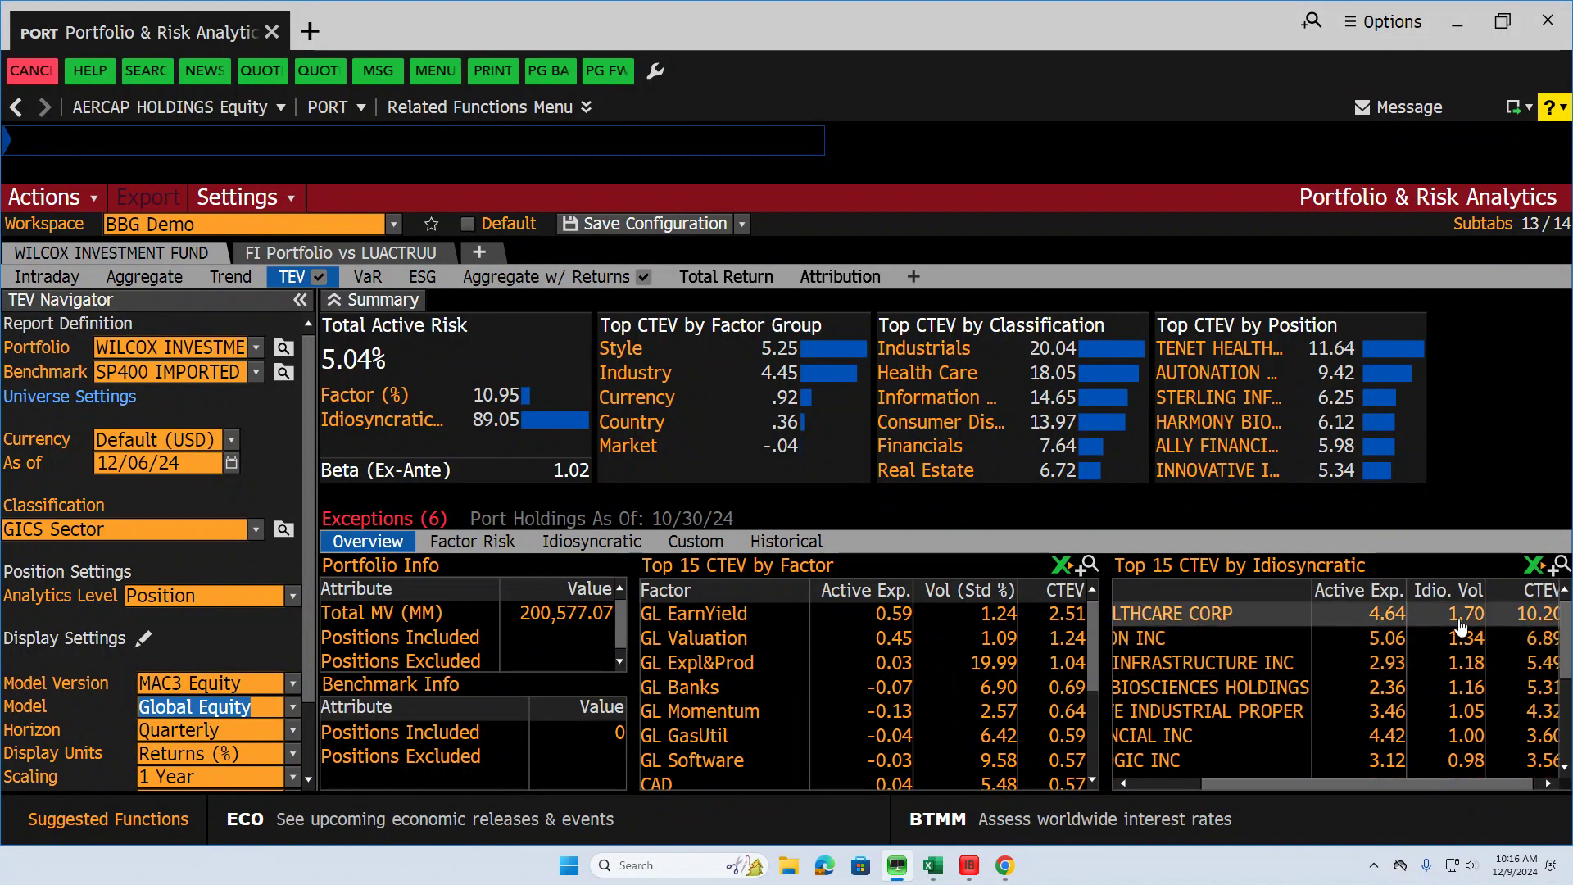
mouse_move(1350, 785)
left_mouse_down()
mouse_move(1281, 788)
mouse_move(1374, 778)
left_mouse_up()
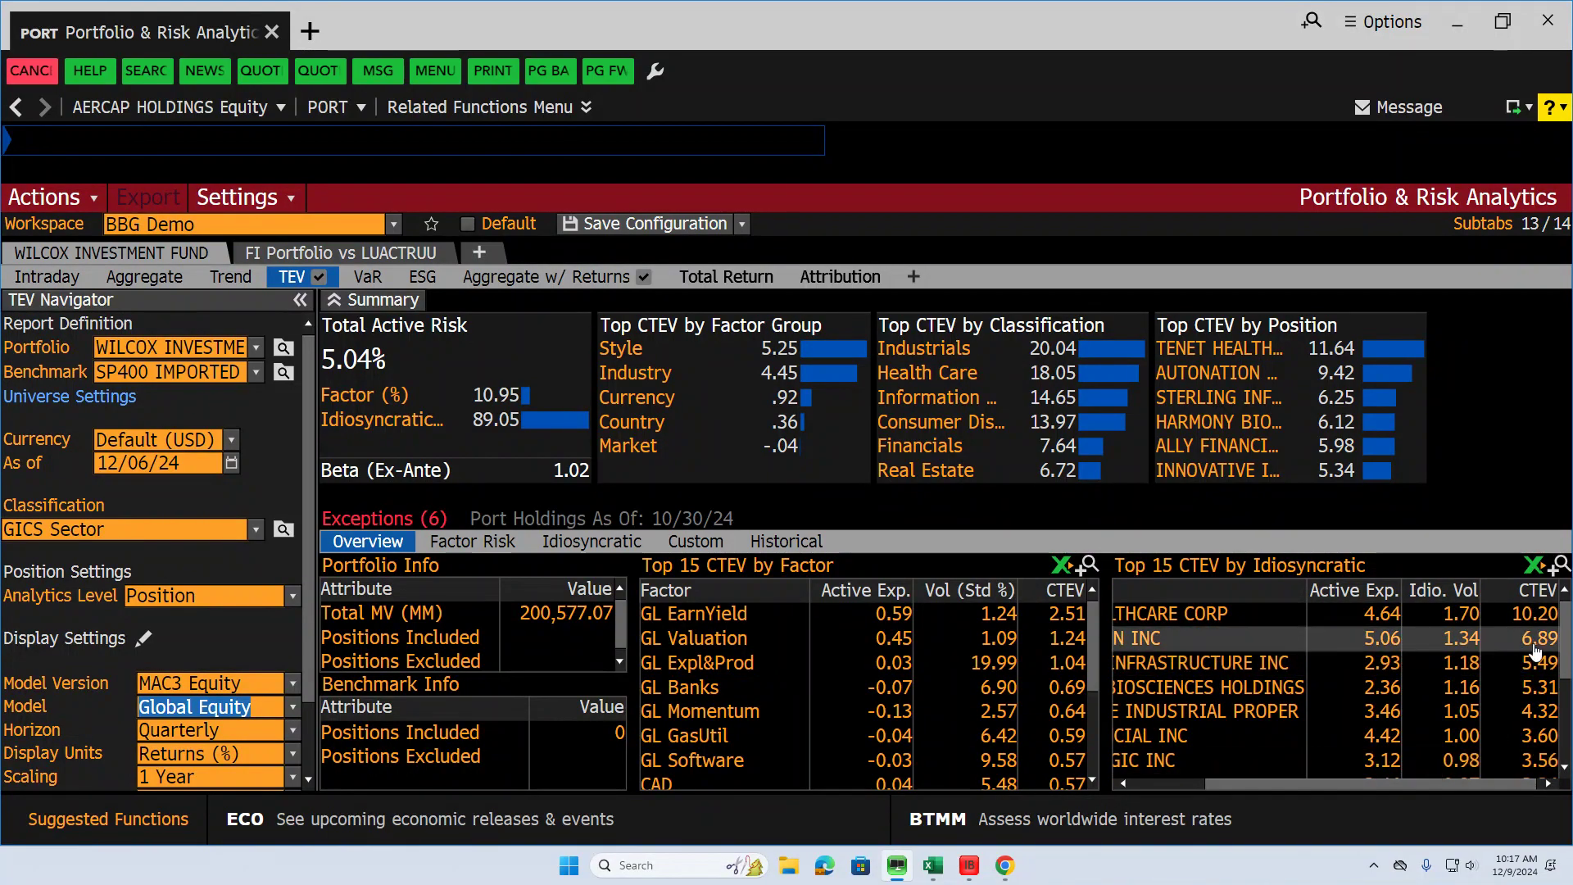
left_click_drag(1453, 785, 1313, 784)
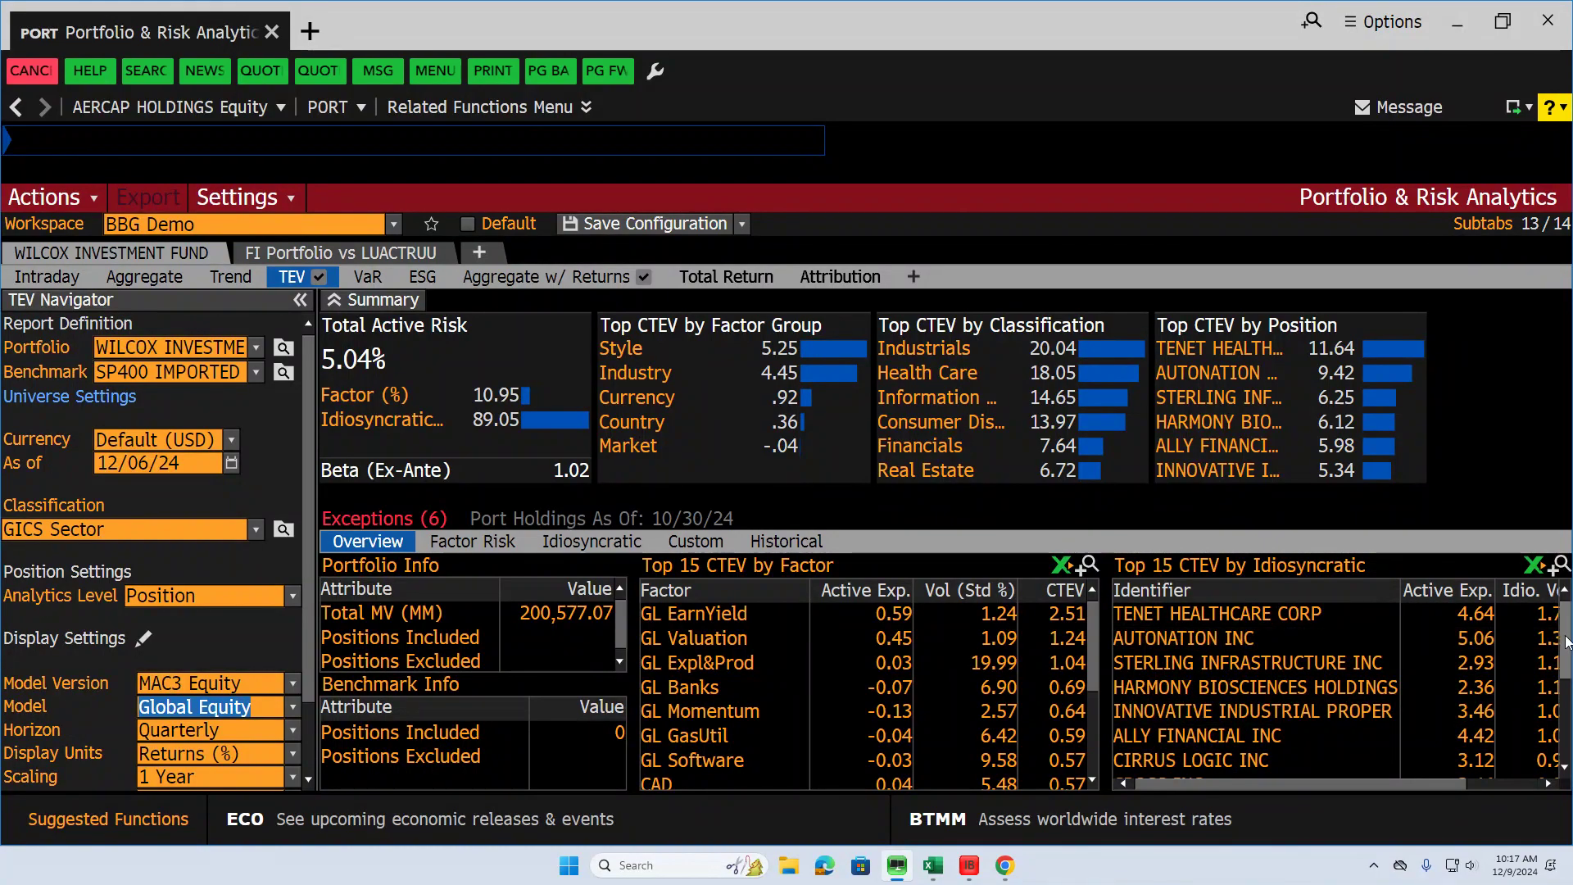
left_click_drag(1566, 647, 1555, 703)
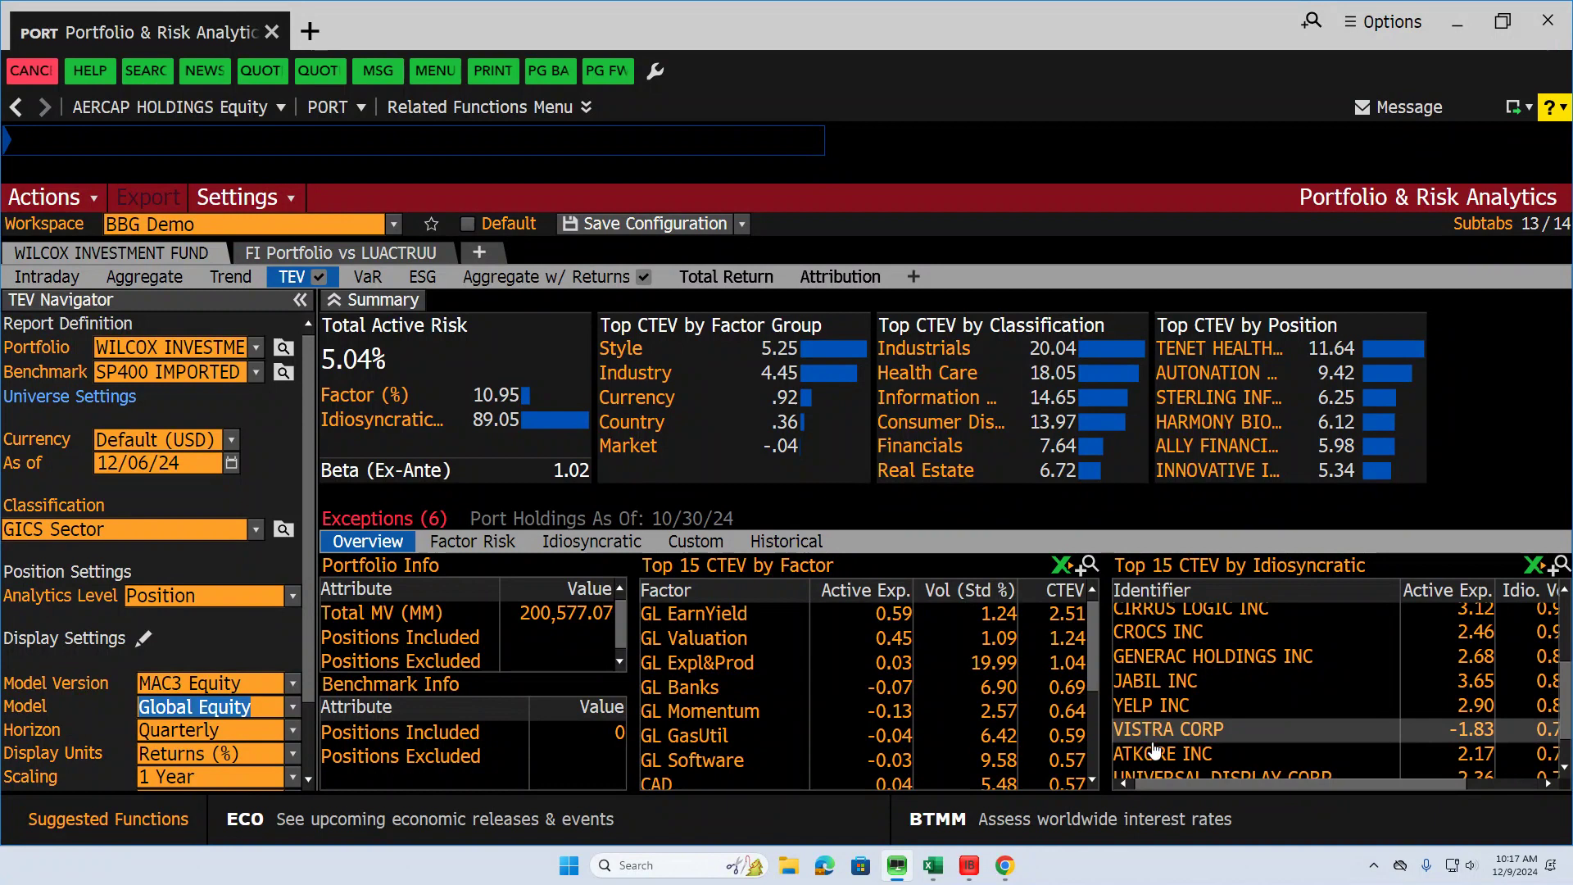
mouse_move(1182, 786)
left_mouse_down()
mouse_move(1266, 784)
mouse_move(1171, 786)
left_mouse_up()
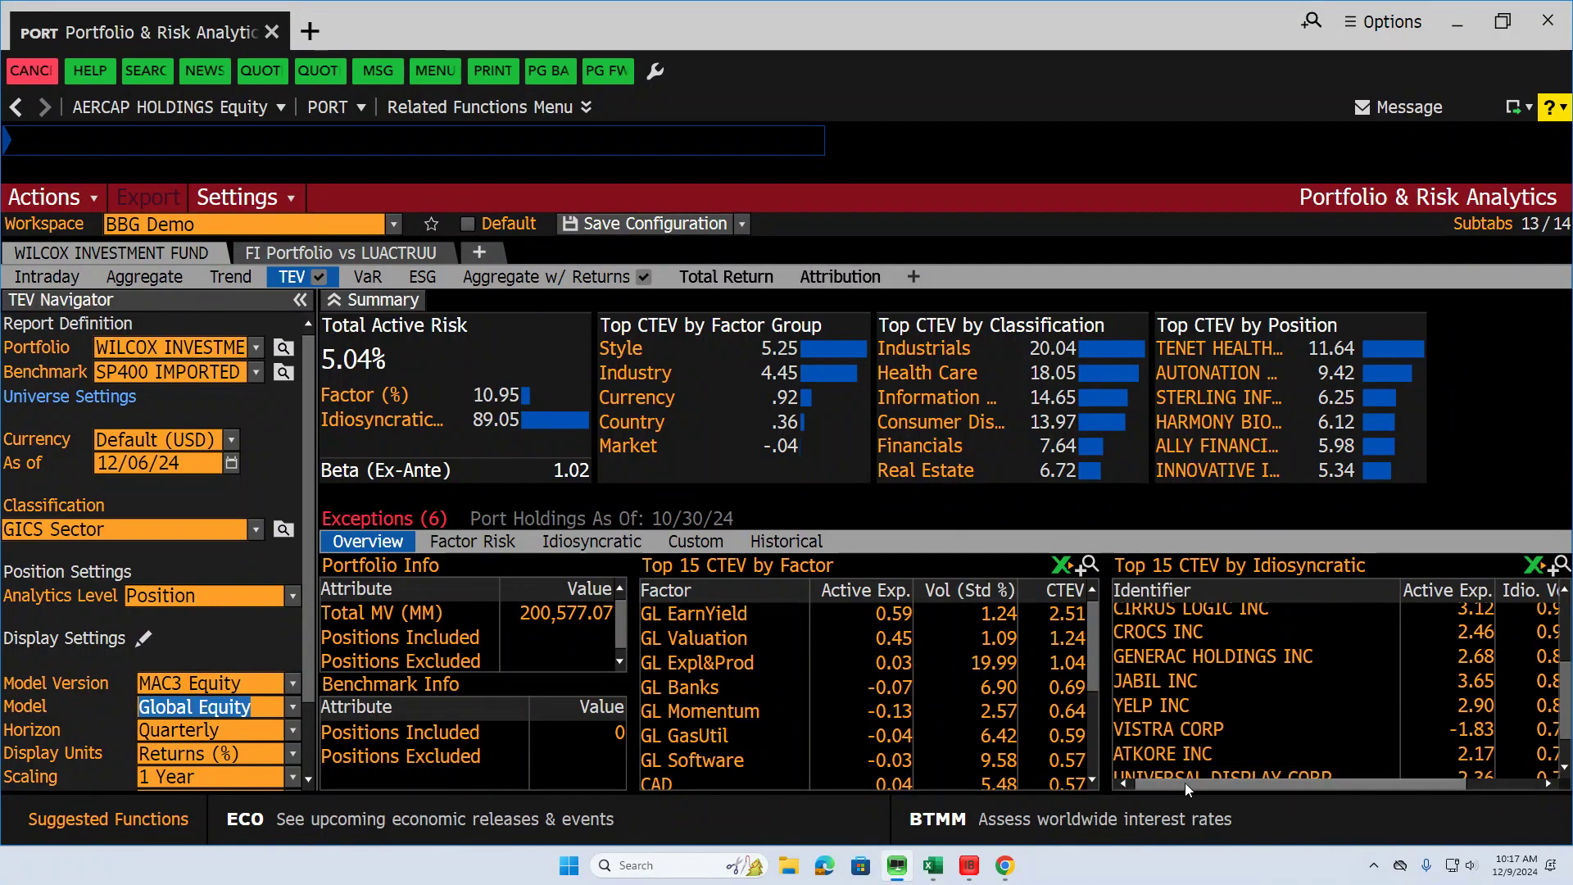
left_click_drag(1185, 783, 1229, 783)
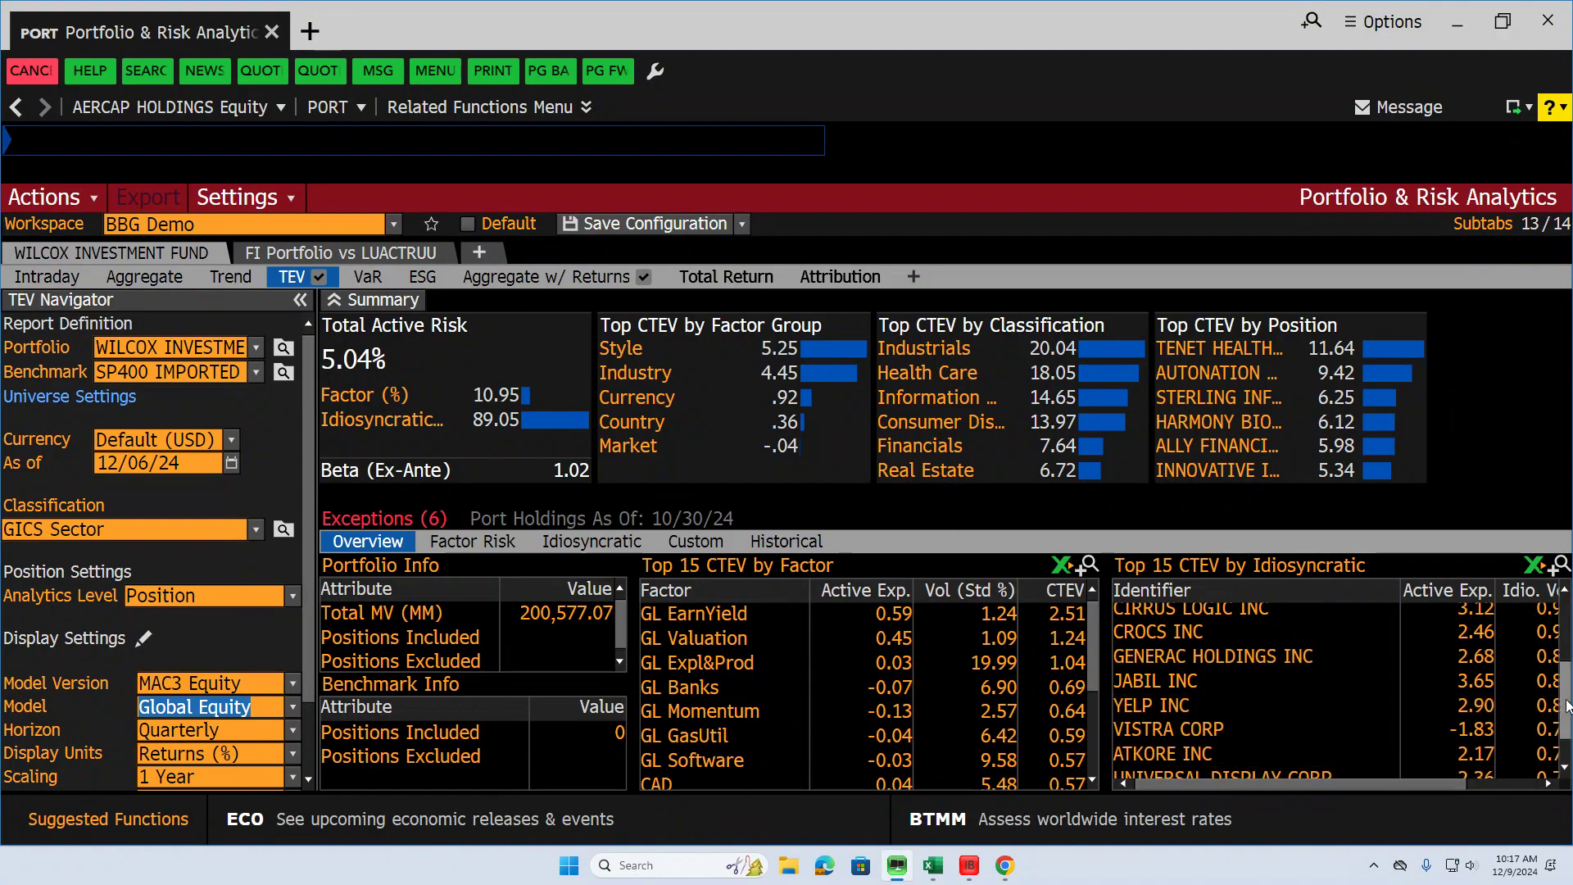
scroll(1270, 648, "up", 3)
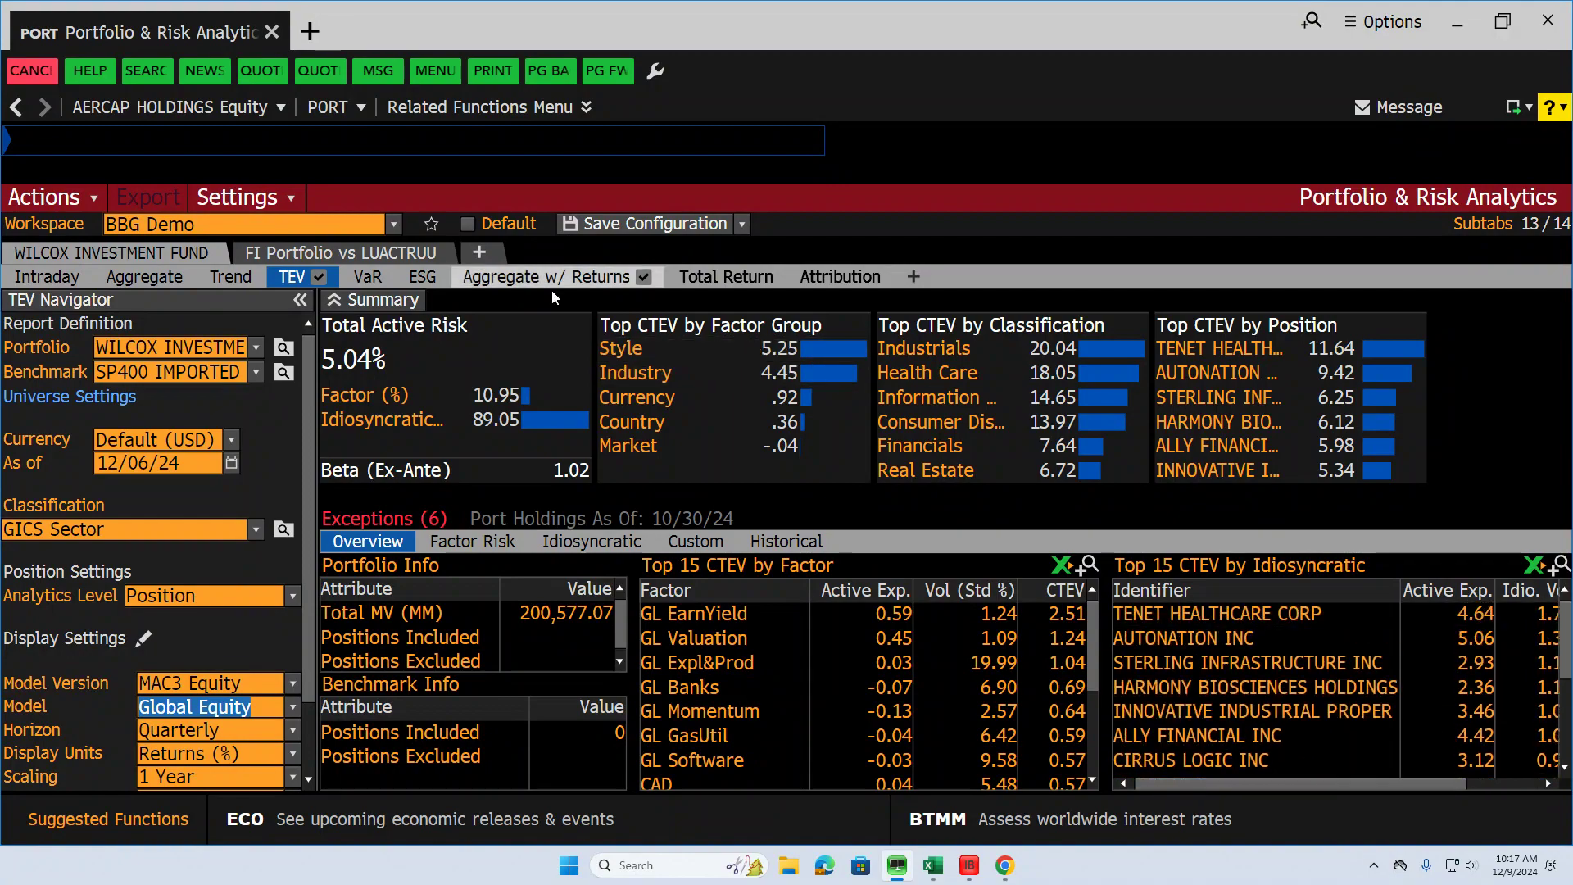
Show the Factor Risk breakdown and inspect the Equity style and EarnYield exposures
left_click(483, 544)
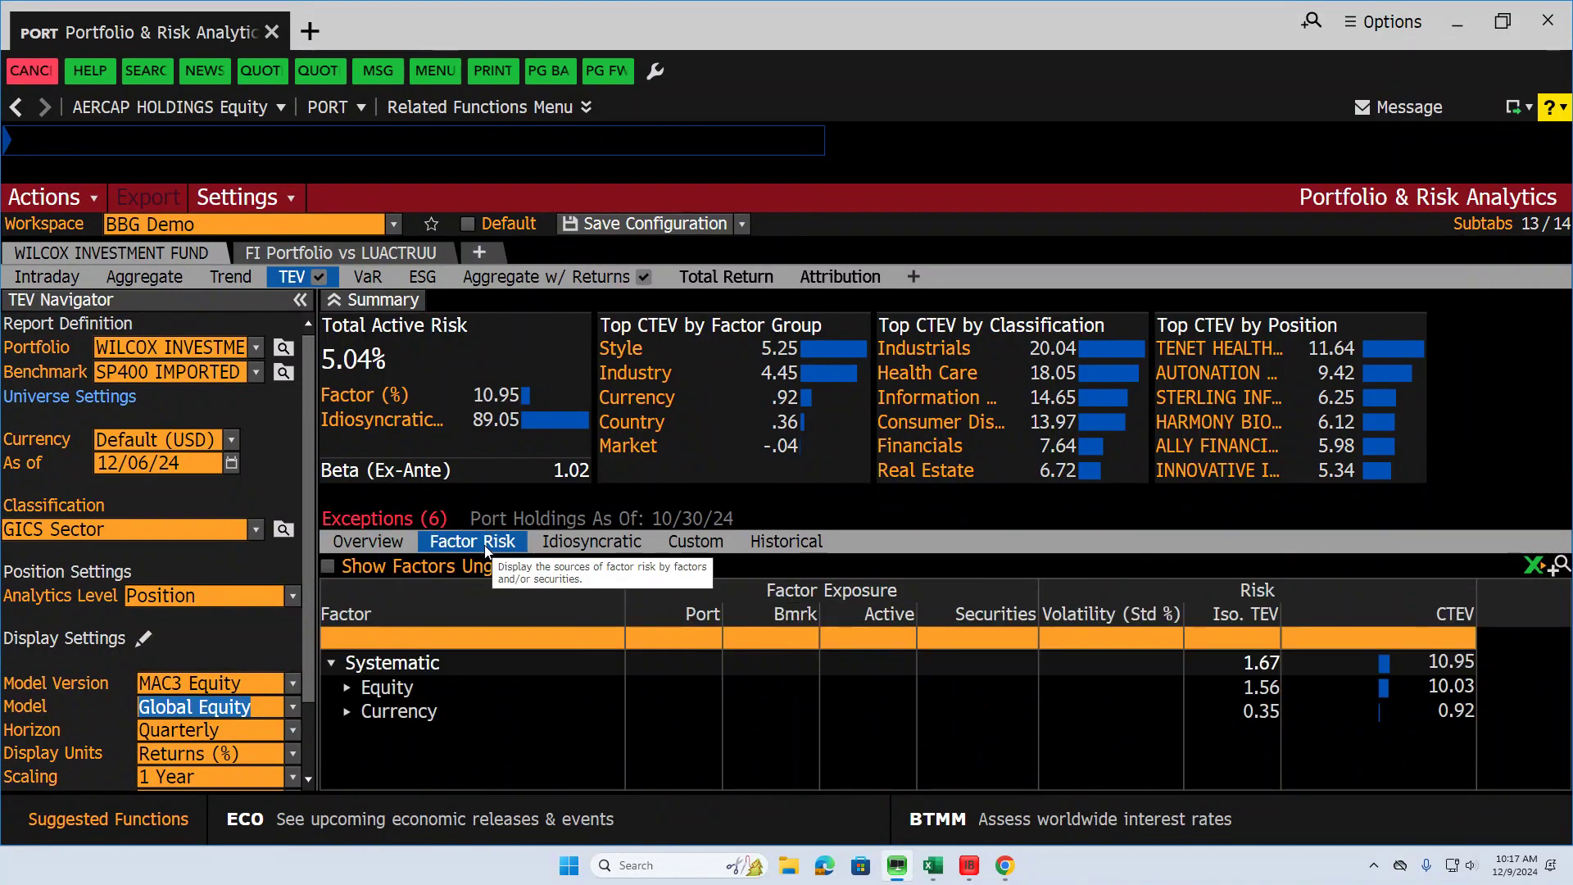
left_click(360, 693)
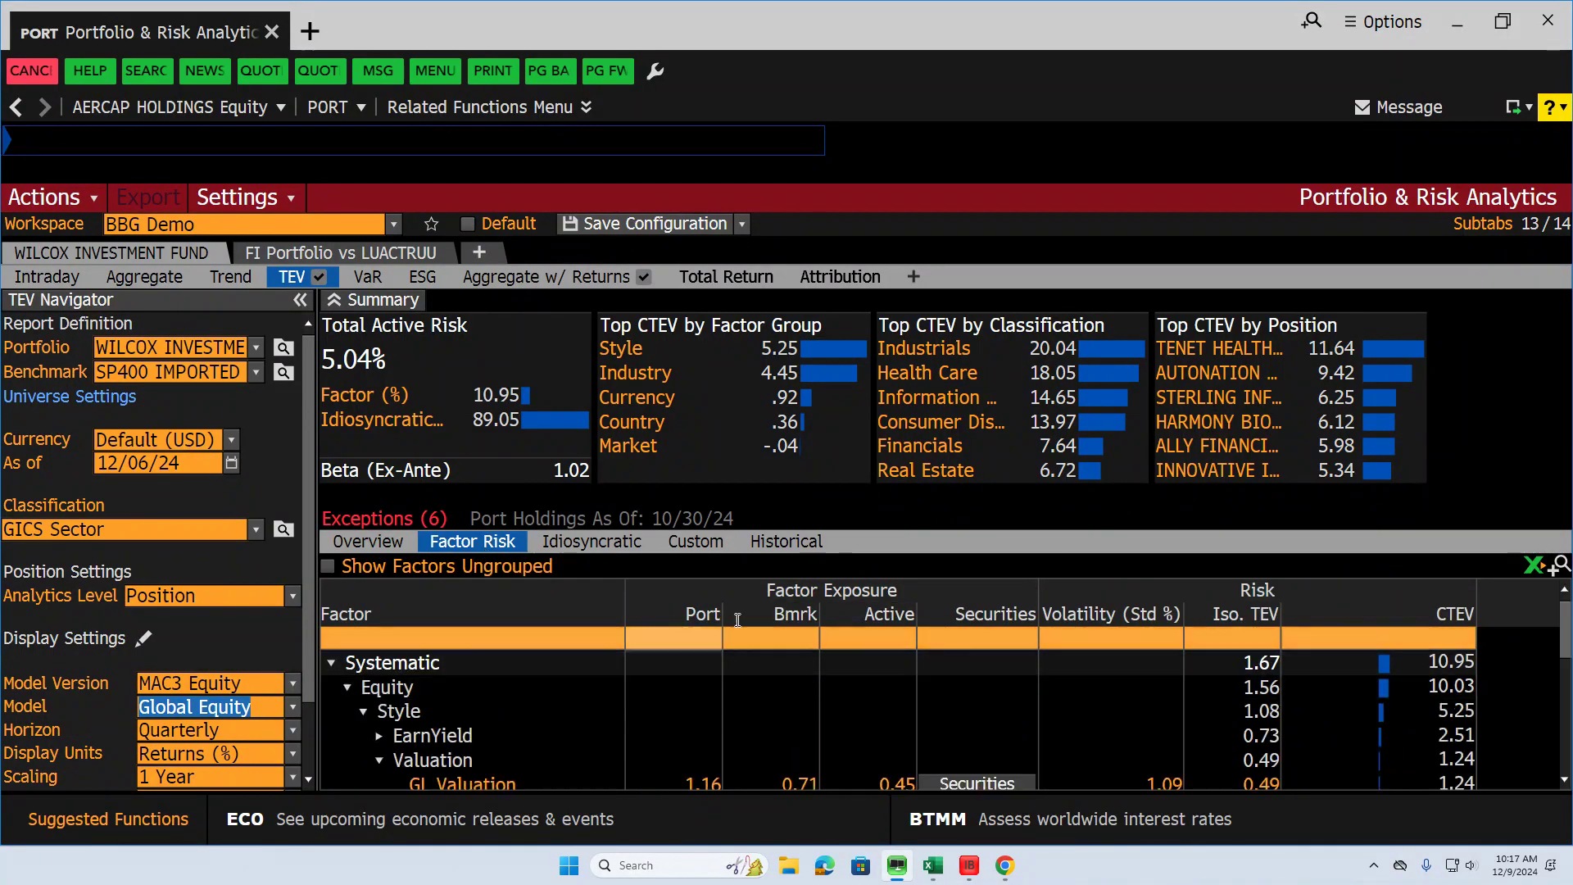
scroll(1567, 643, "down", 1)
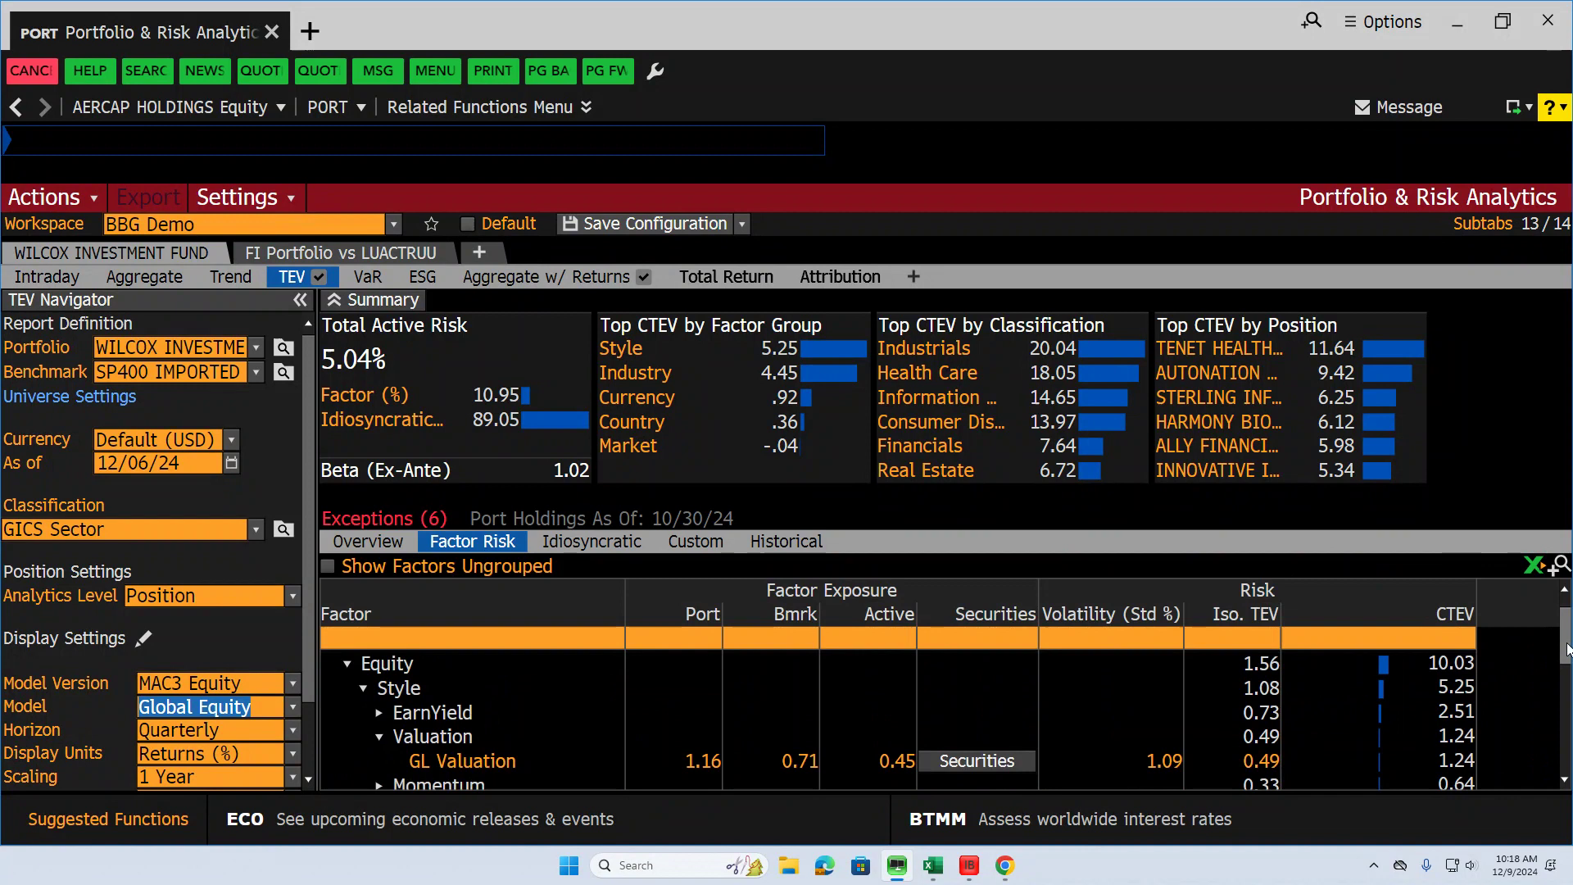
left_click(378, 737)
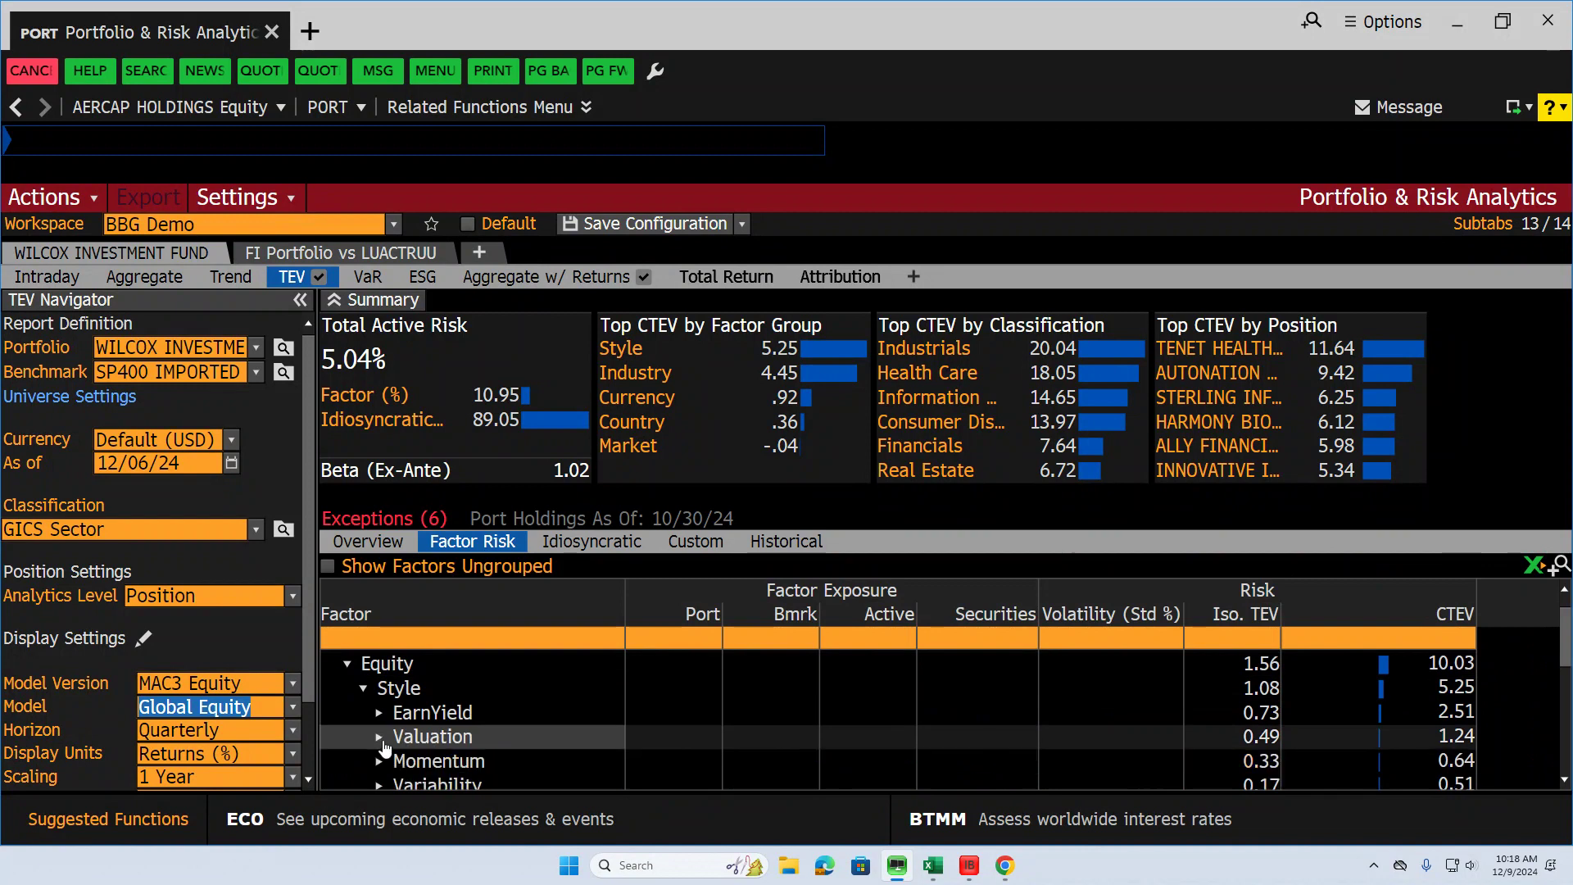
left_click(434, 715)
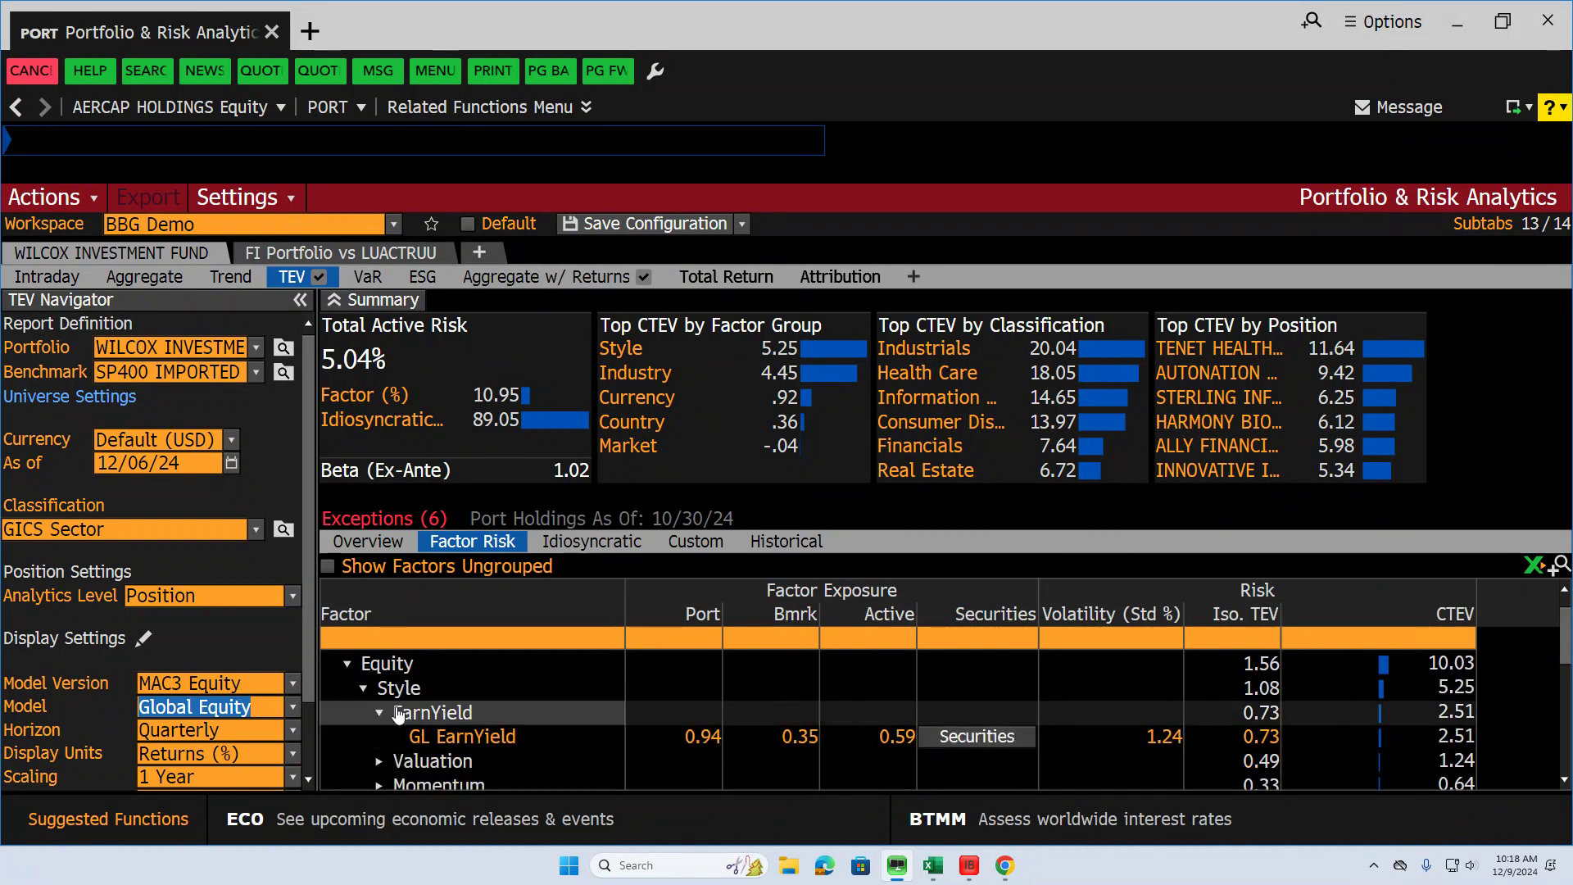
left_click(397, 715)
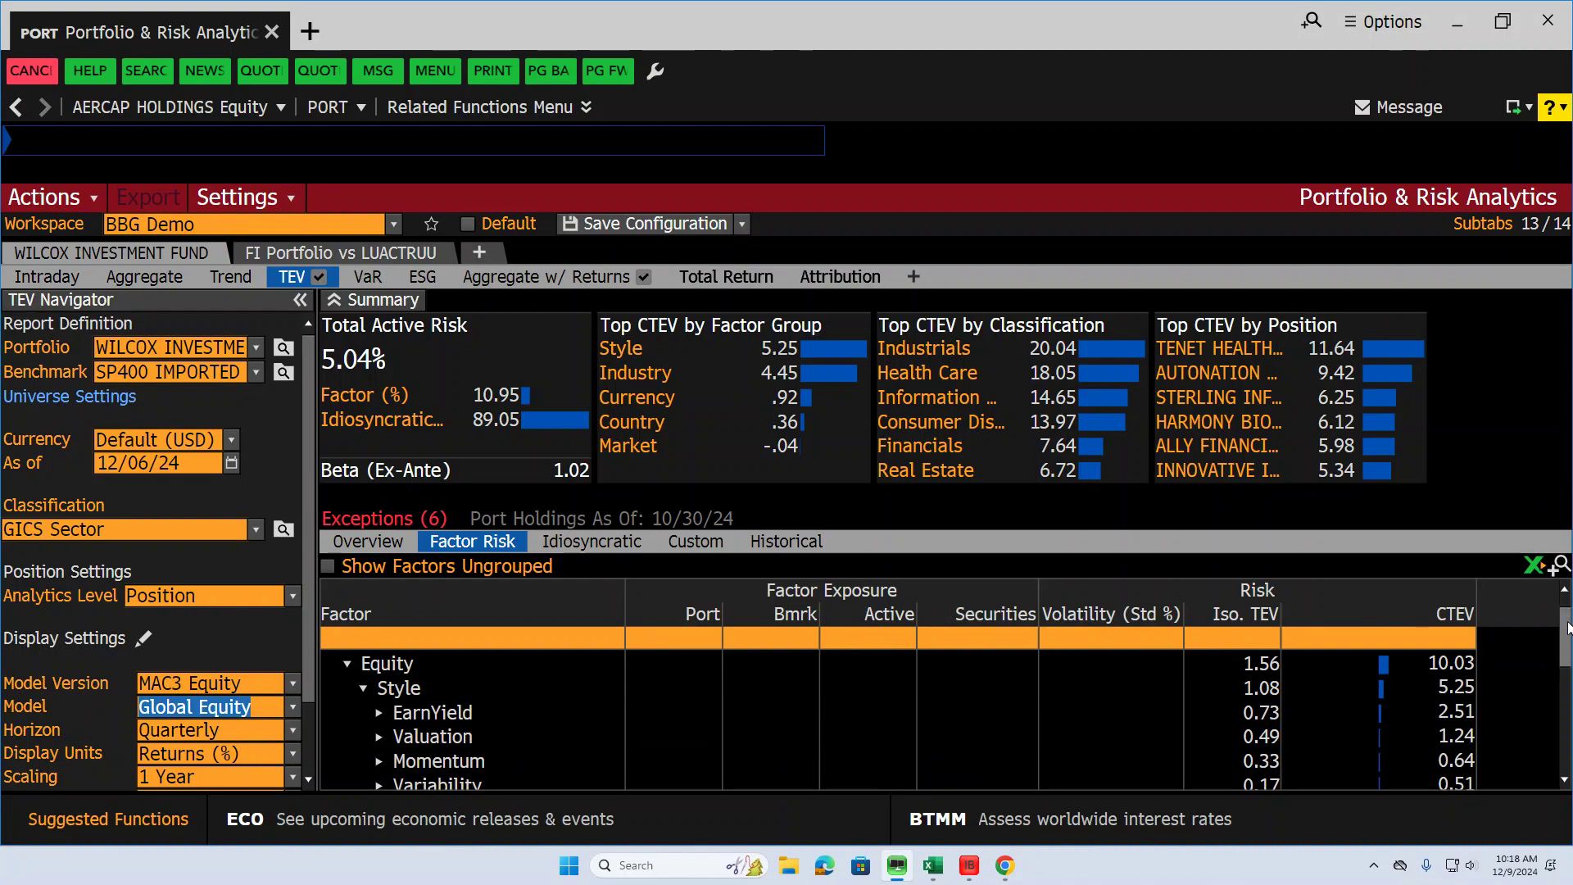
scroll(1561, 646, "down", 2)
left_click_drag(1560, 645, 1556, 671)
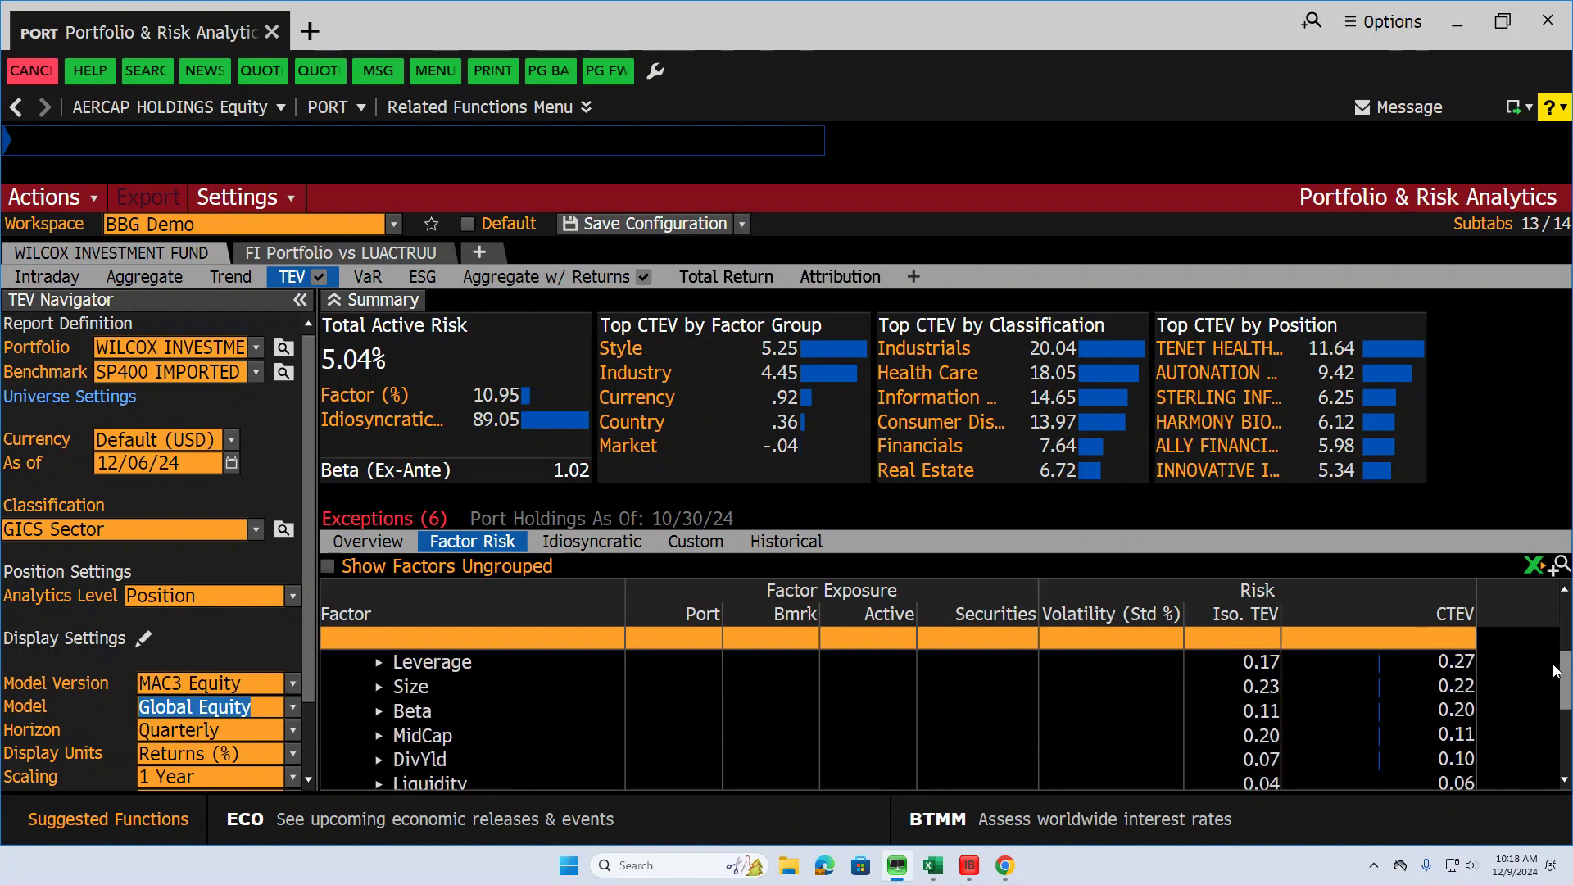
Inspect the Size and Beta exposures, then collapse the Style and Equity groups
left_click(410, 687)
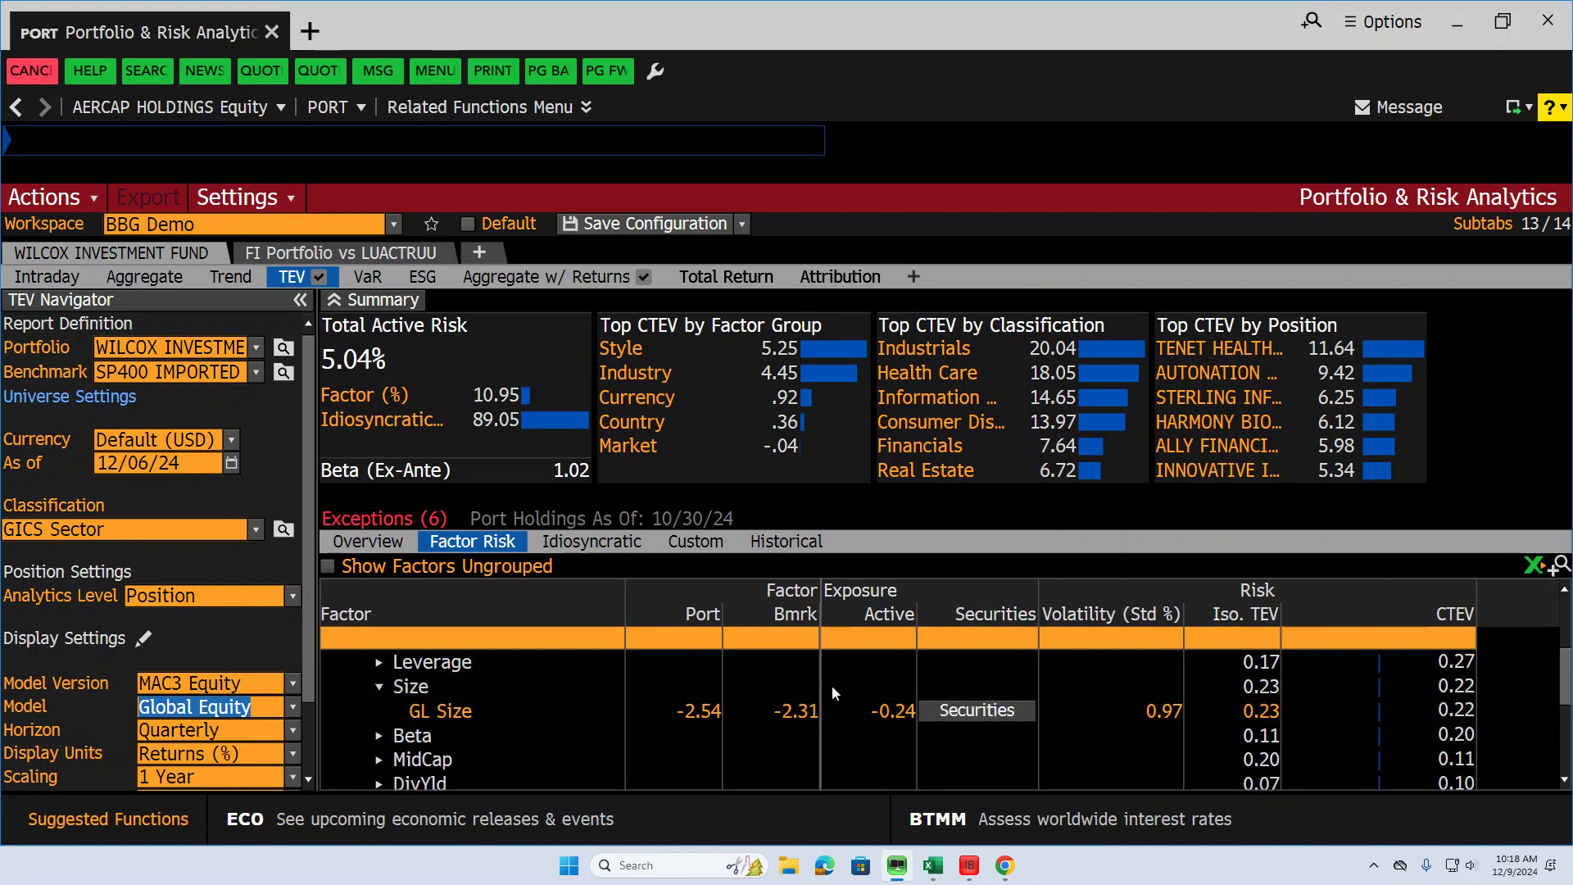
left_click(379, 689)
left_click(380, 711)
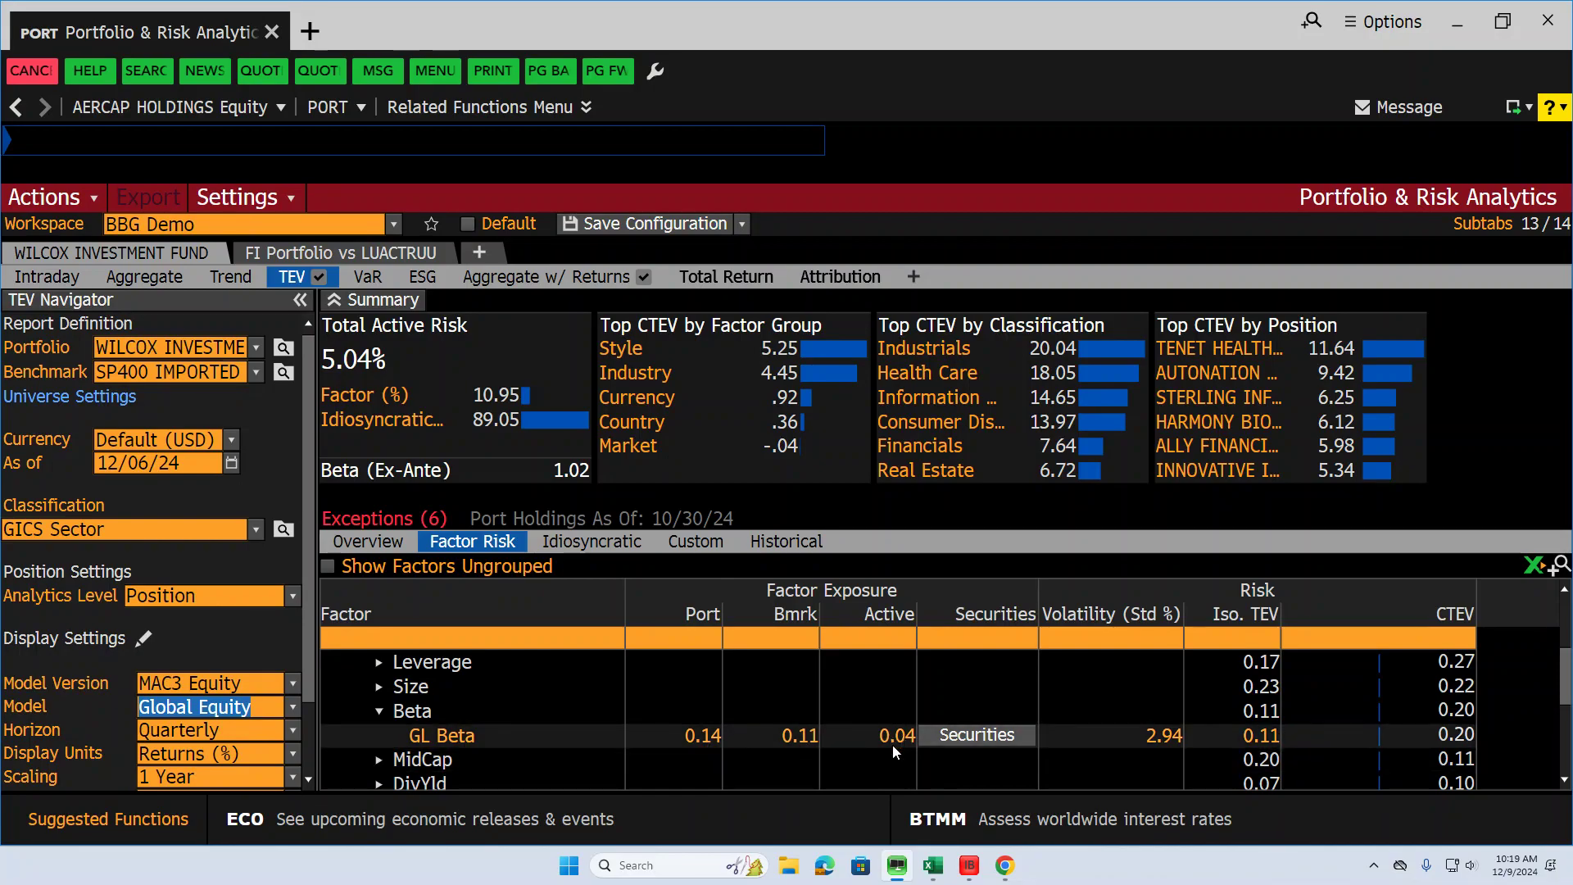
left_click(383, 713)
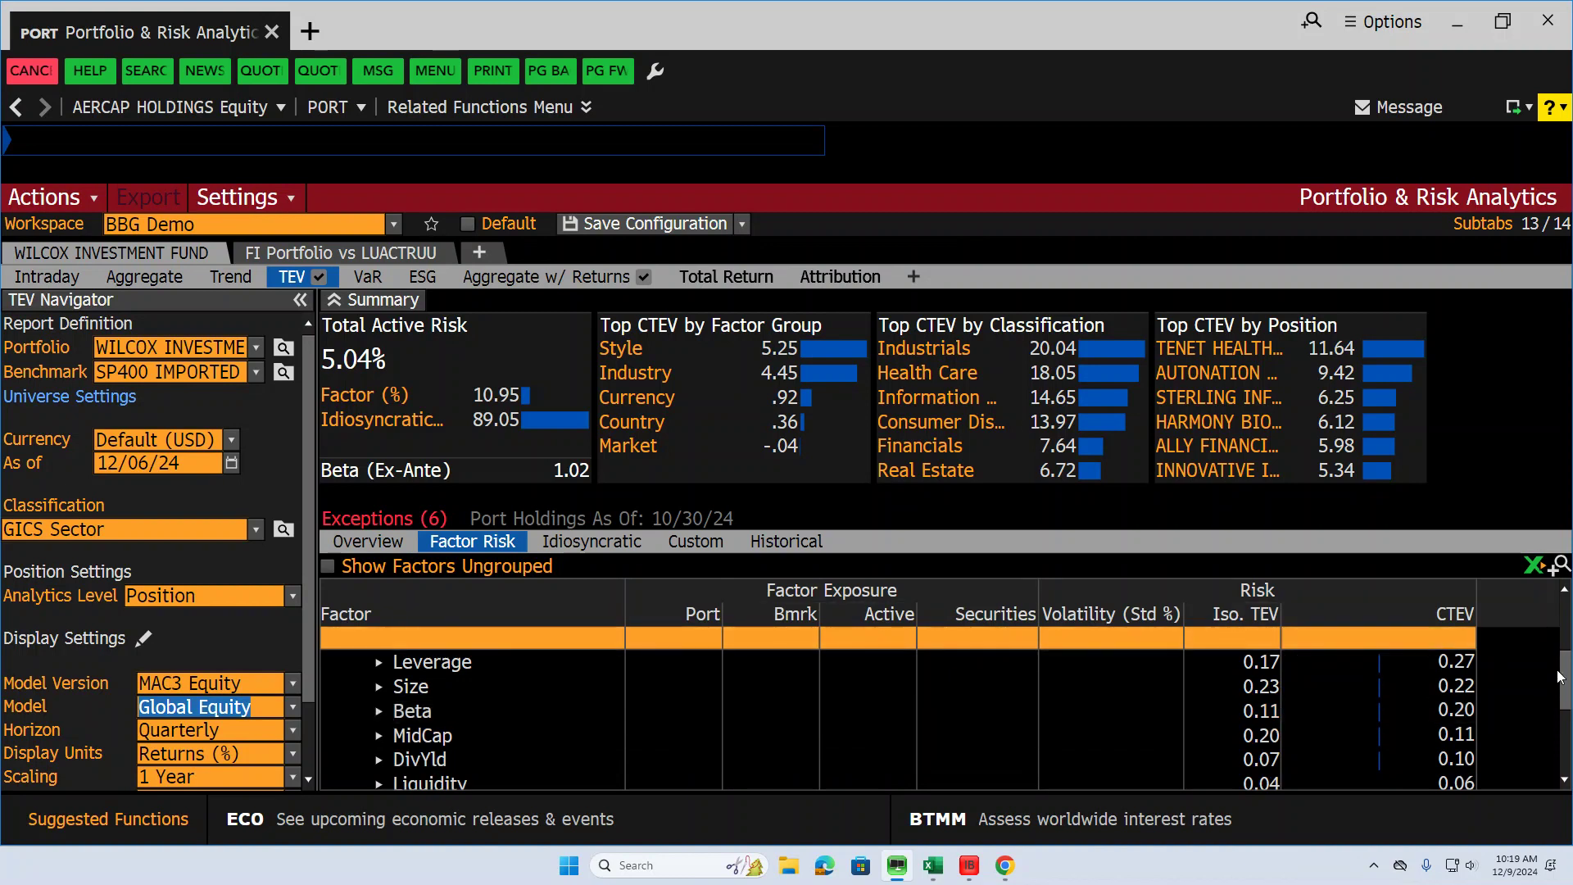
left_click_drag(1559, 677, 1565, 632)
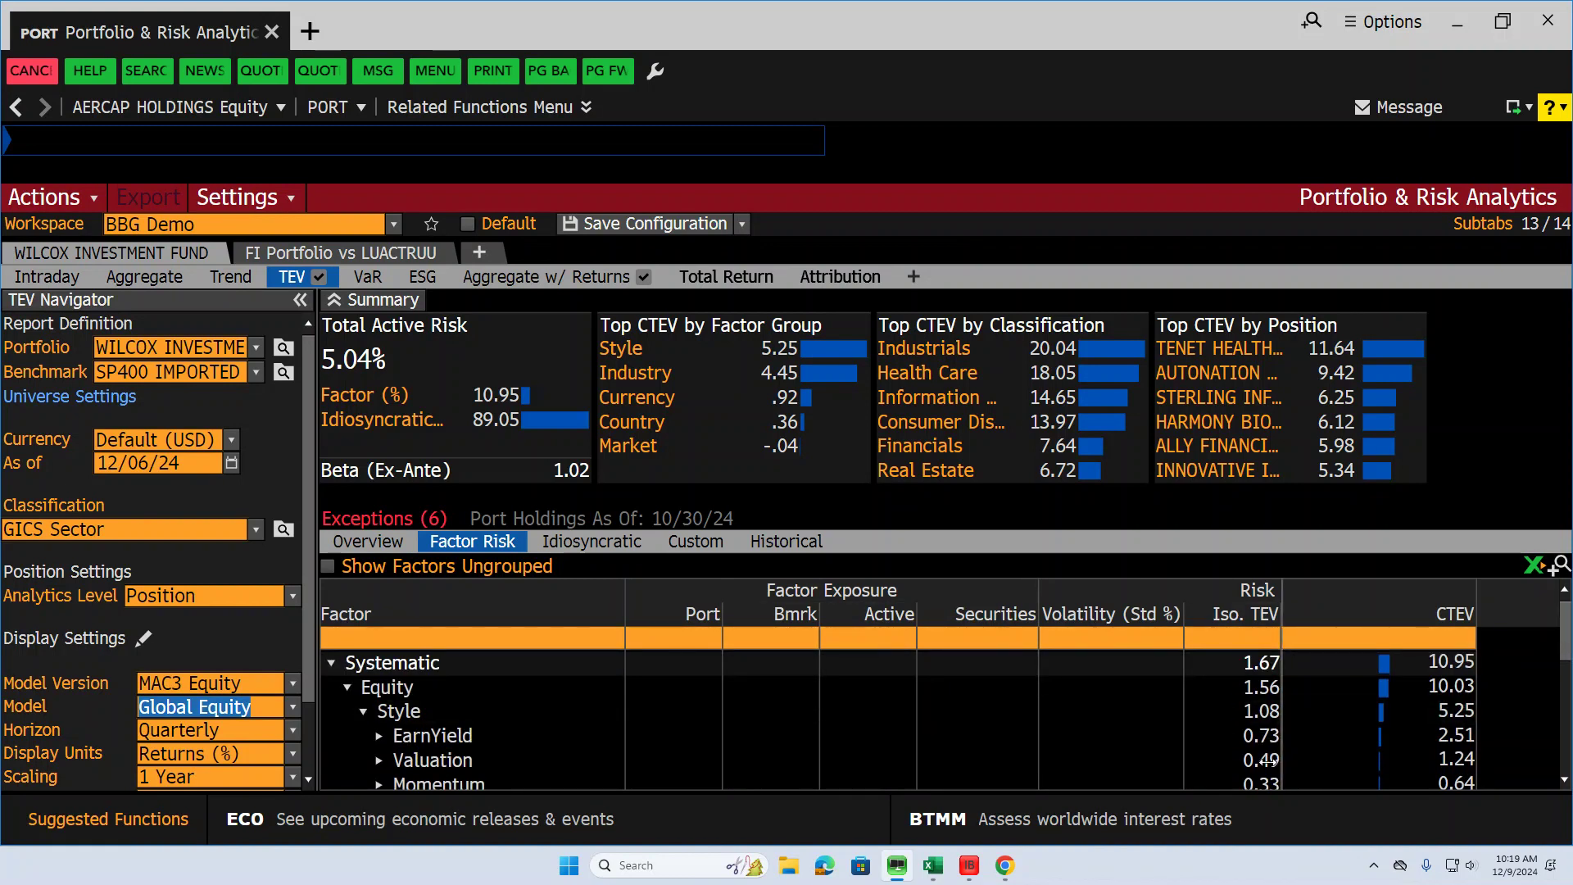
left_click(360, 711)
left_click(347, 687)
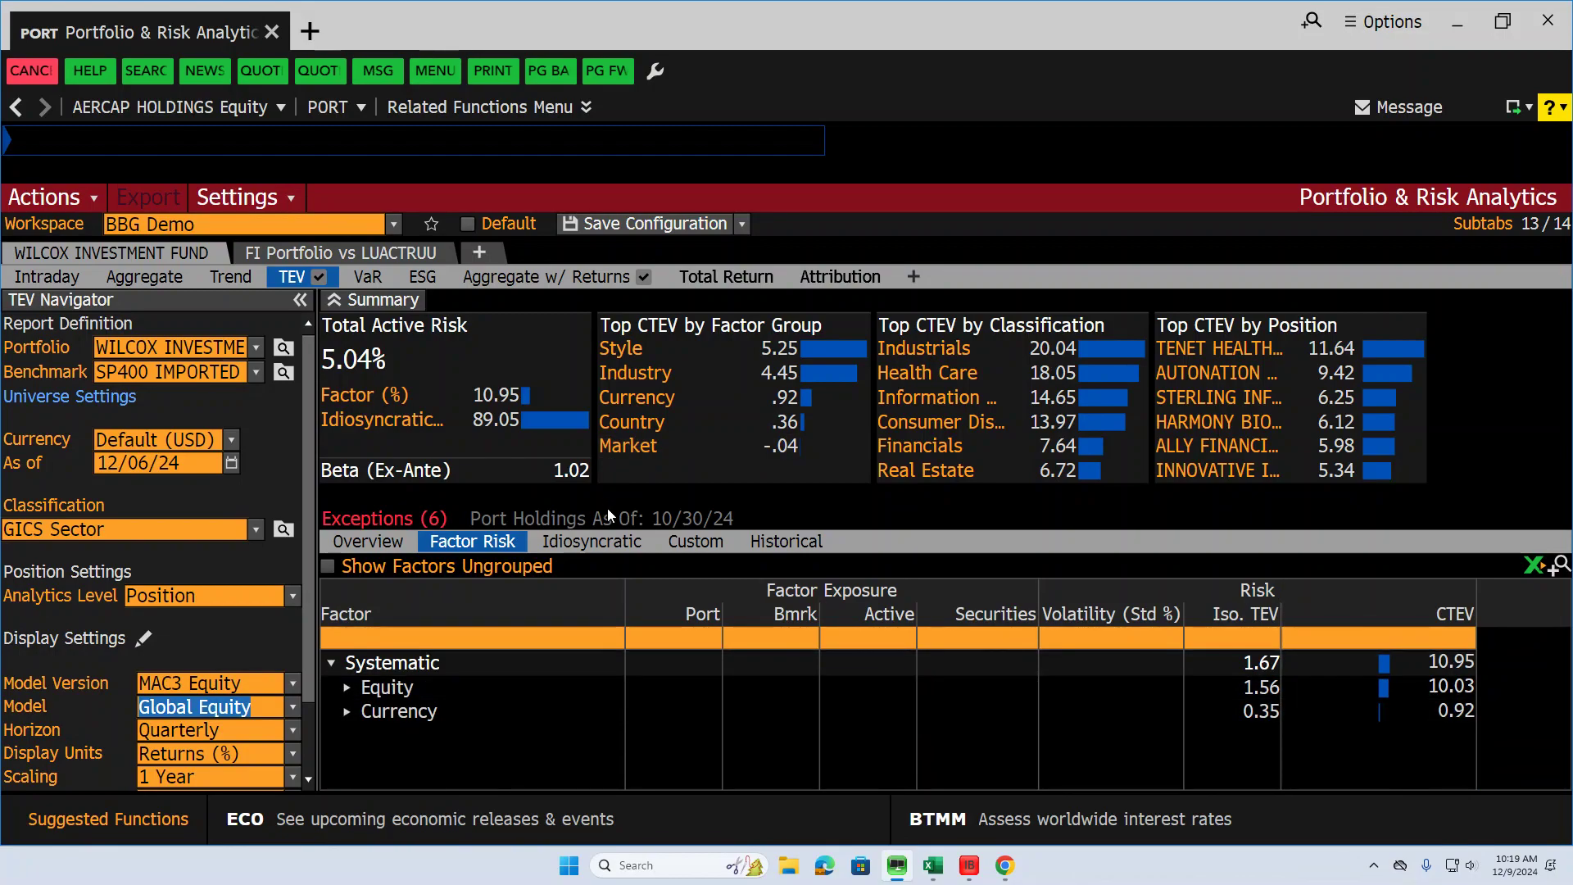
left_click(594, 544)
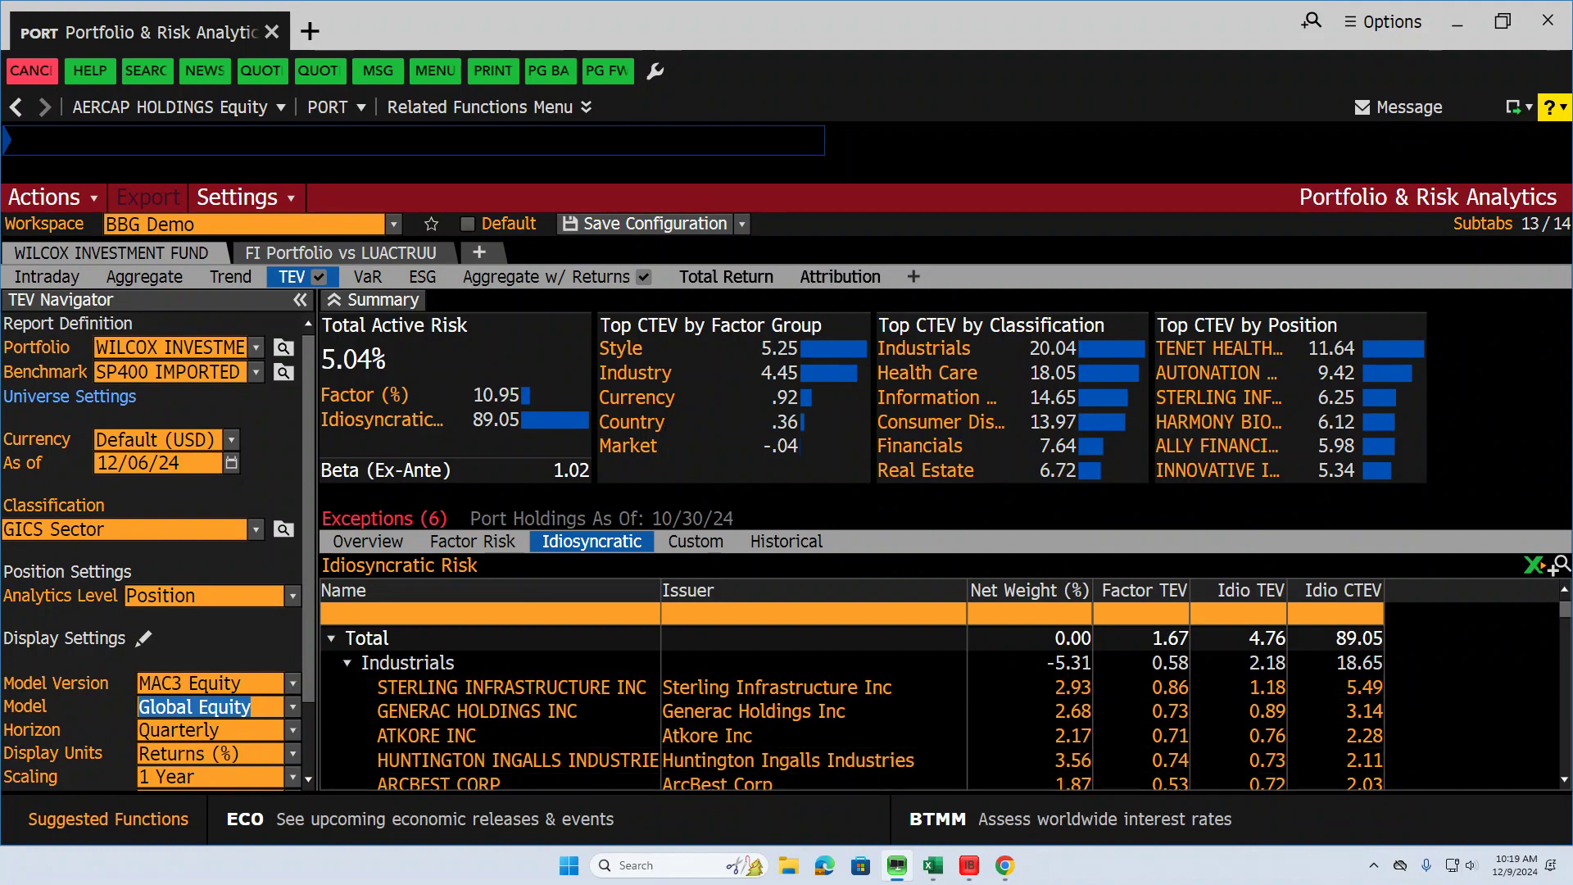
left_click(1564, 781)
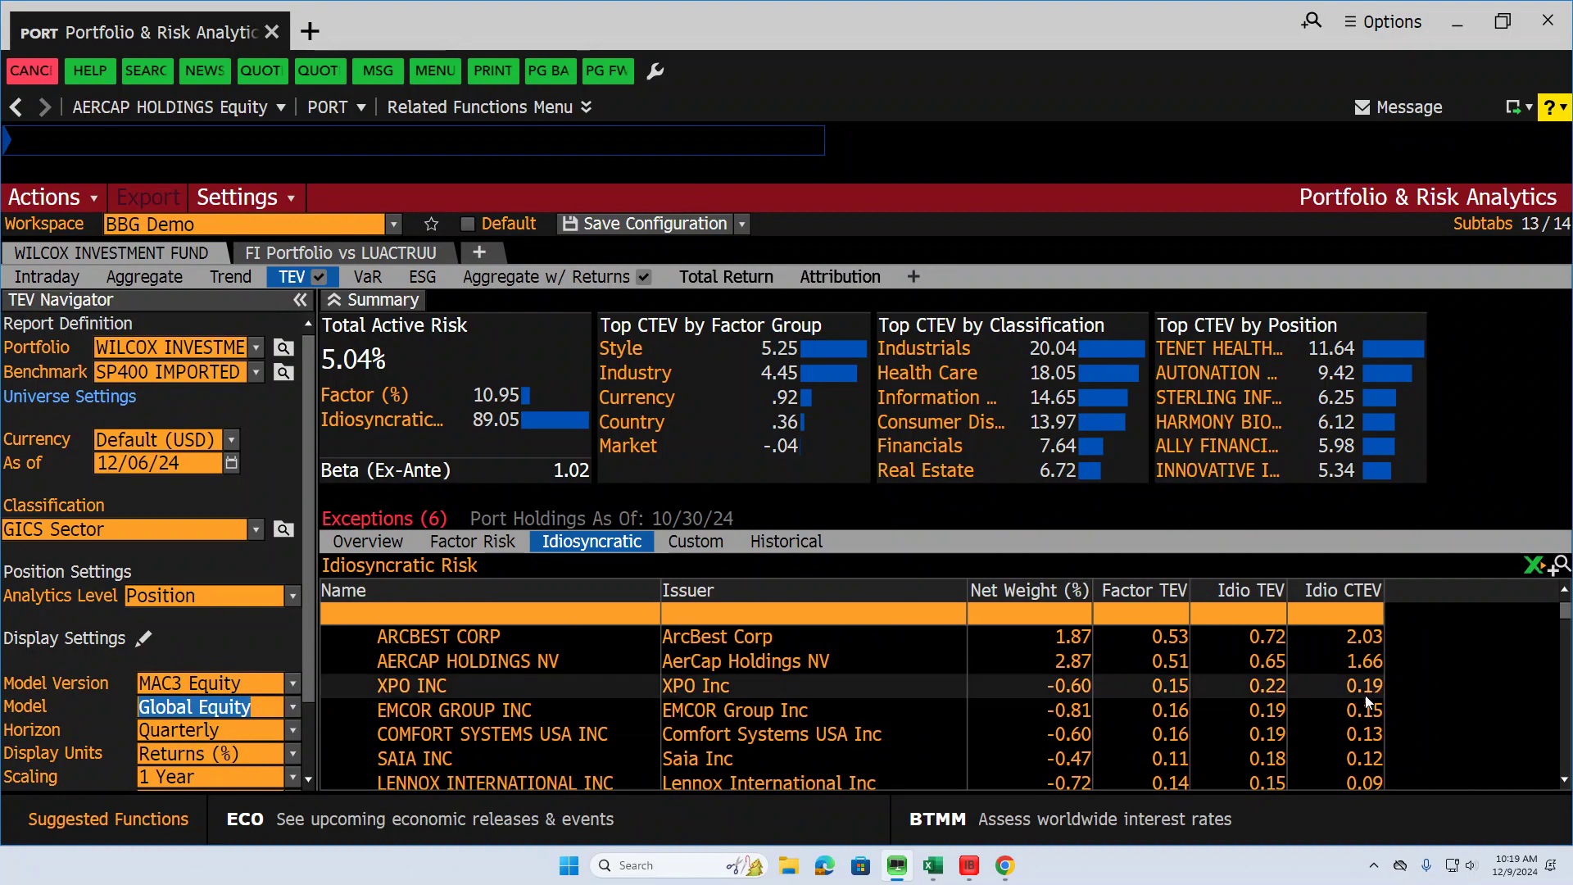
left_click(1564, 591)
left_click(1564, 592)
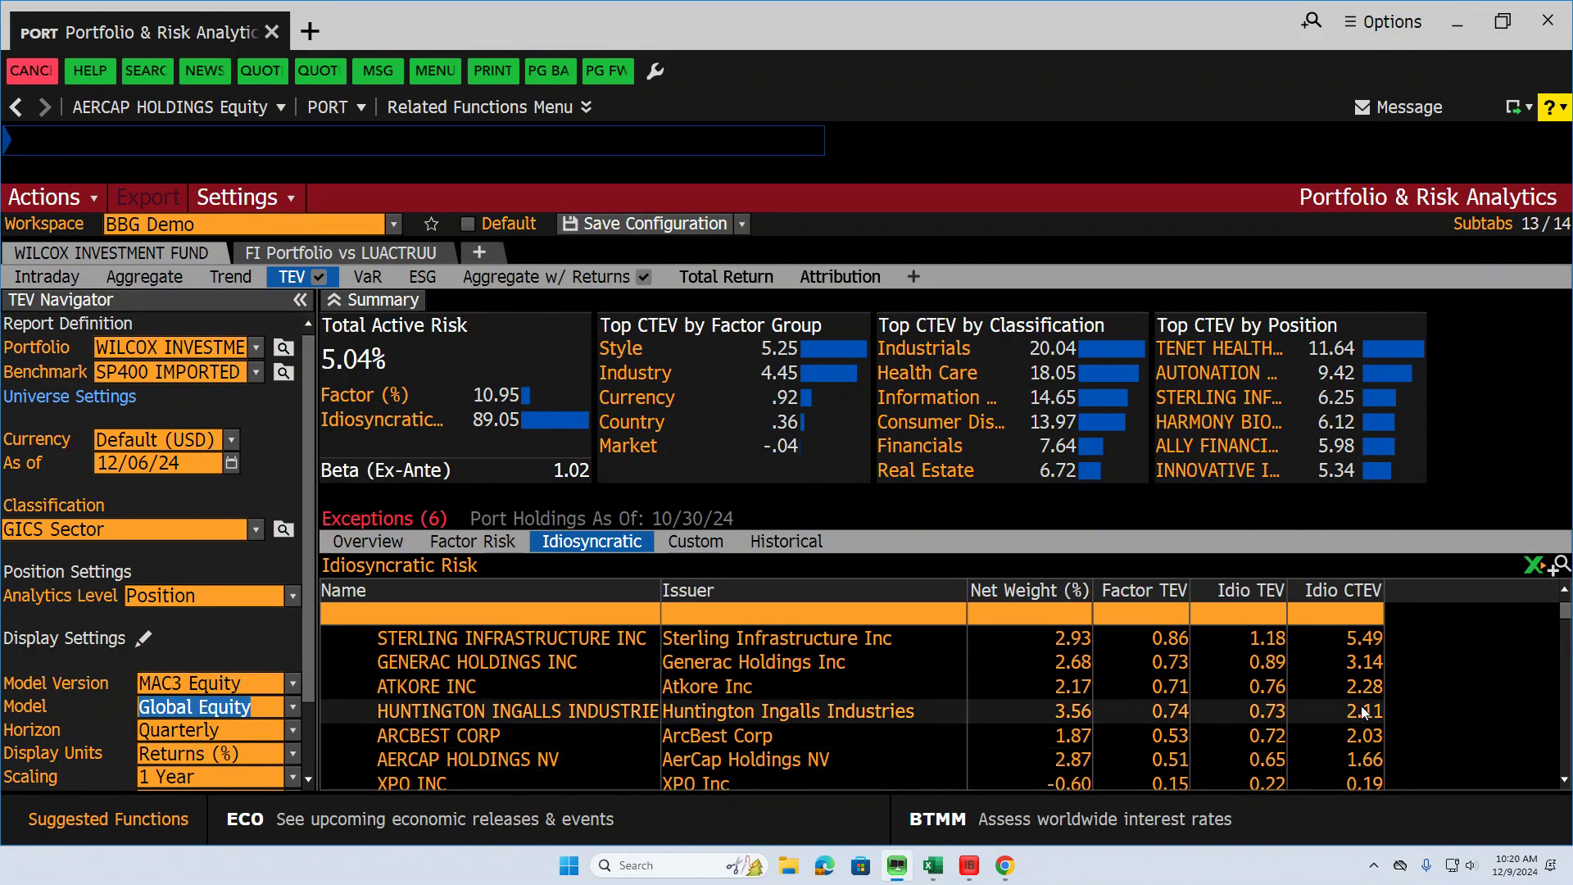
left_click(1564, 781)
left_click(1564, 781)
left_click(1564, 780)
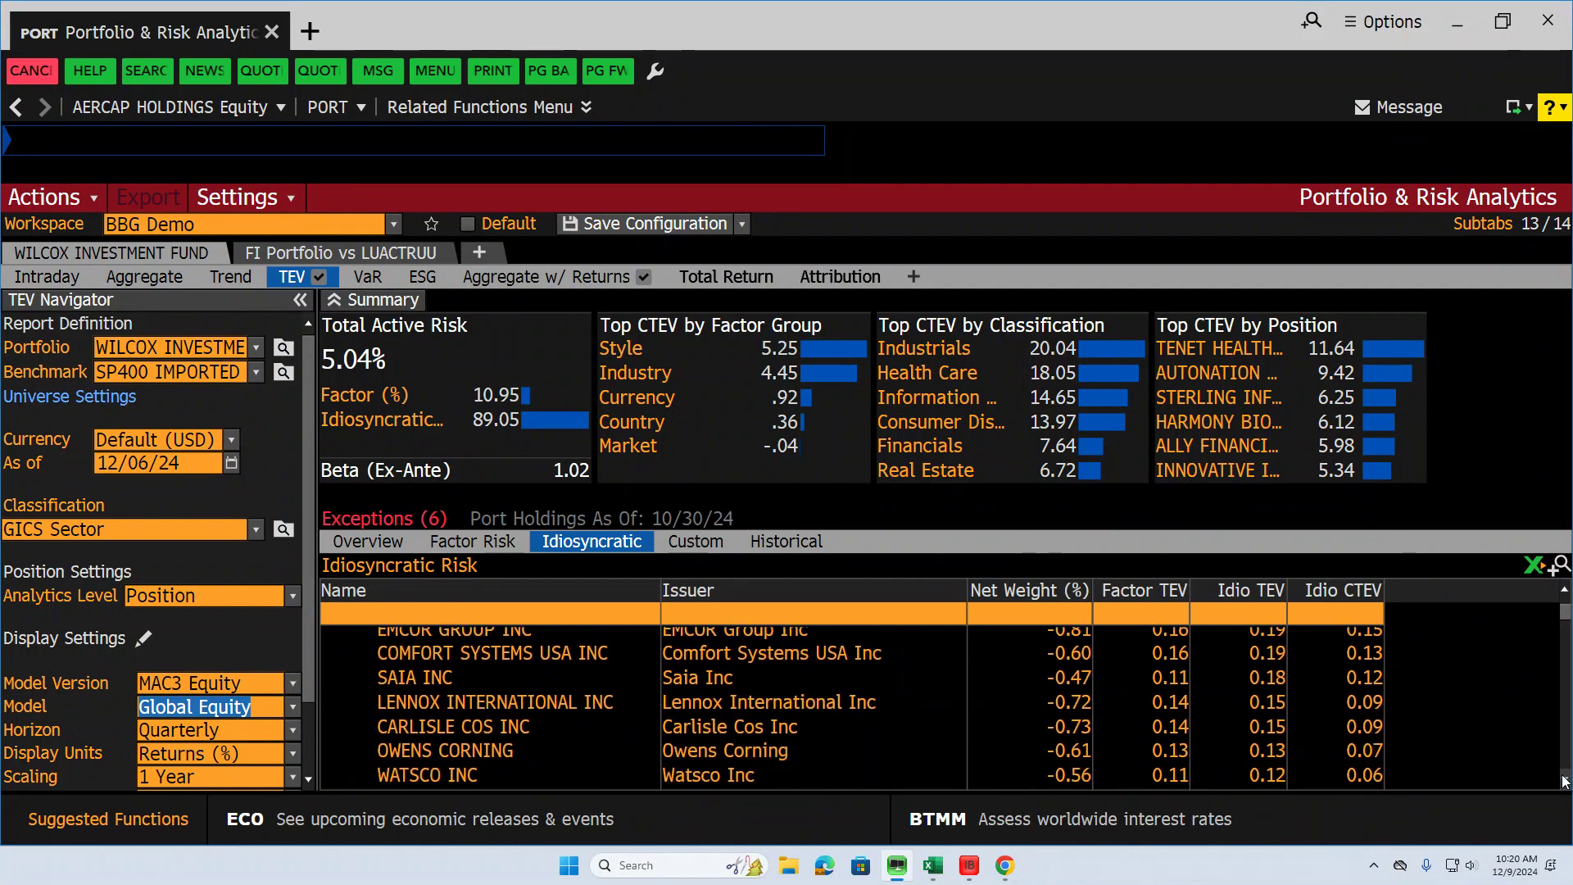
left_click(1564, 781)
scroll(1567, 764, "down", 10)
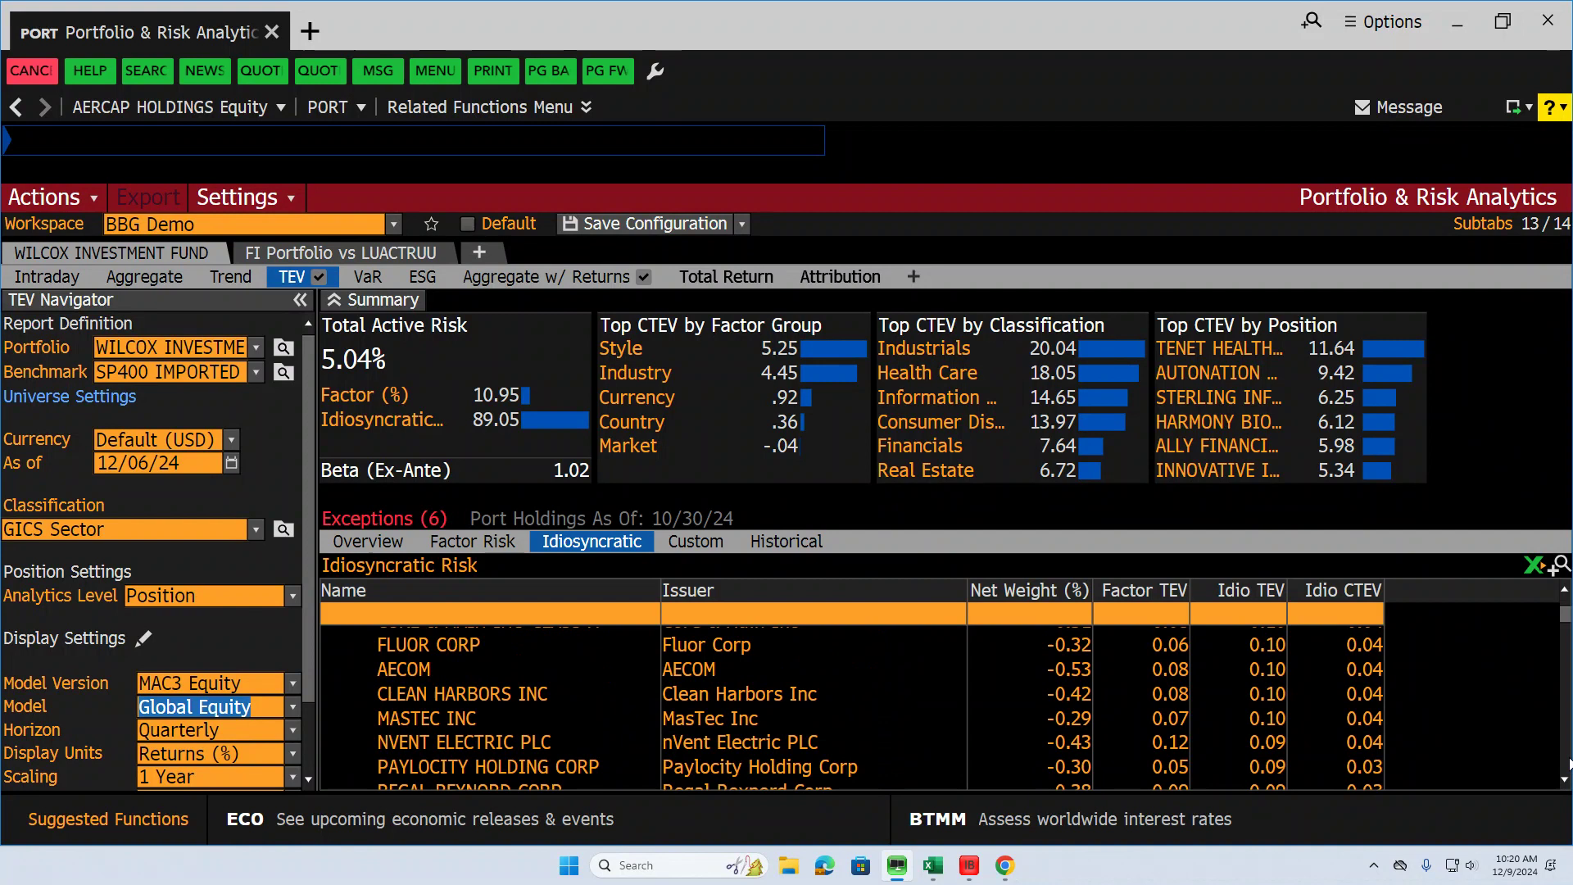
scroll(1568, 764, "down", 10)
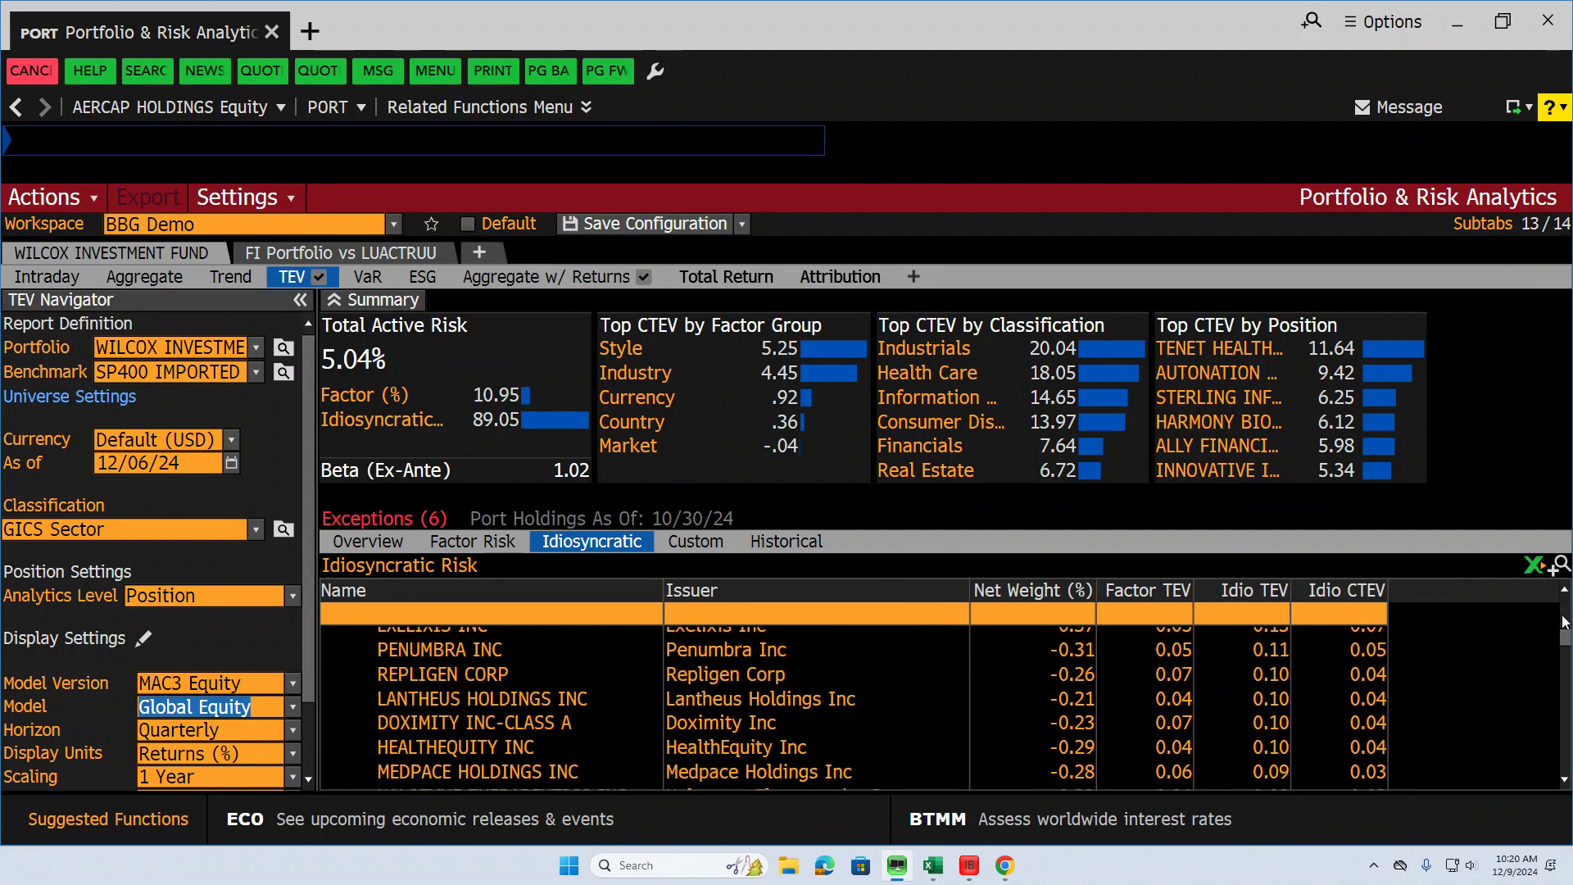
scroll(1565, 623, "up", 3)
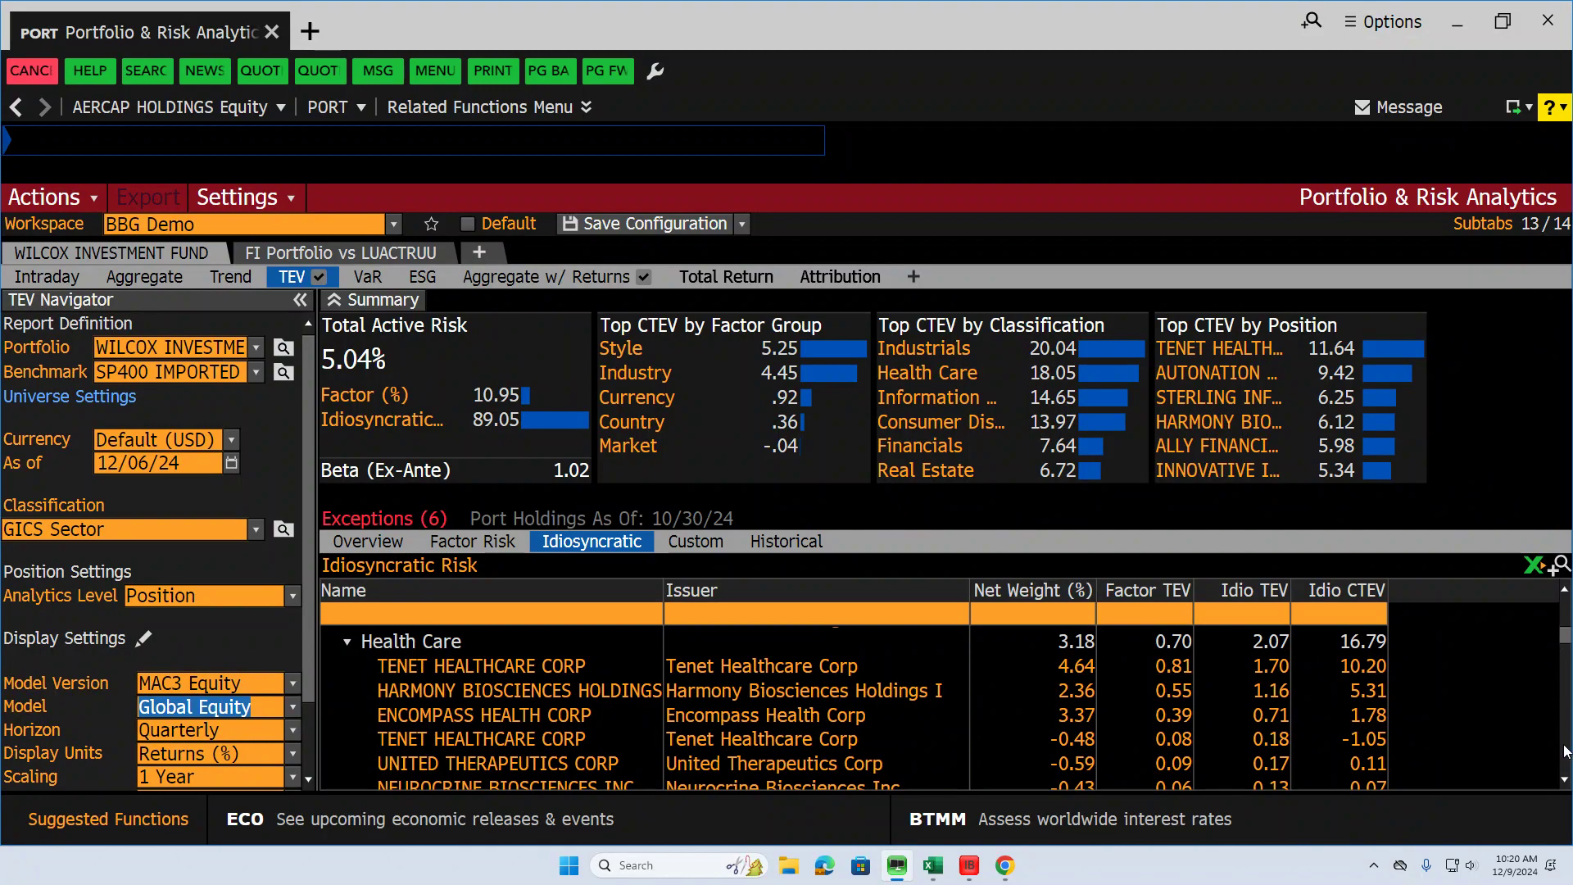
scroll(1565, 751, "down", 10)
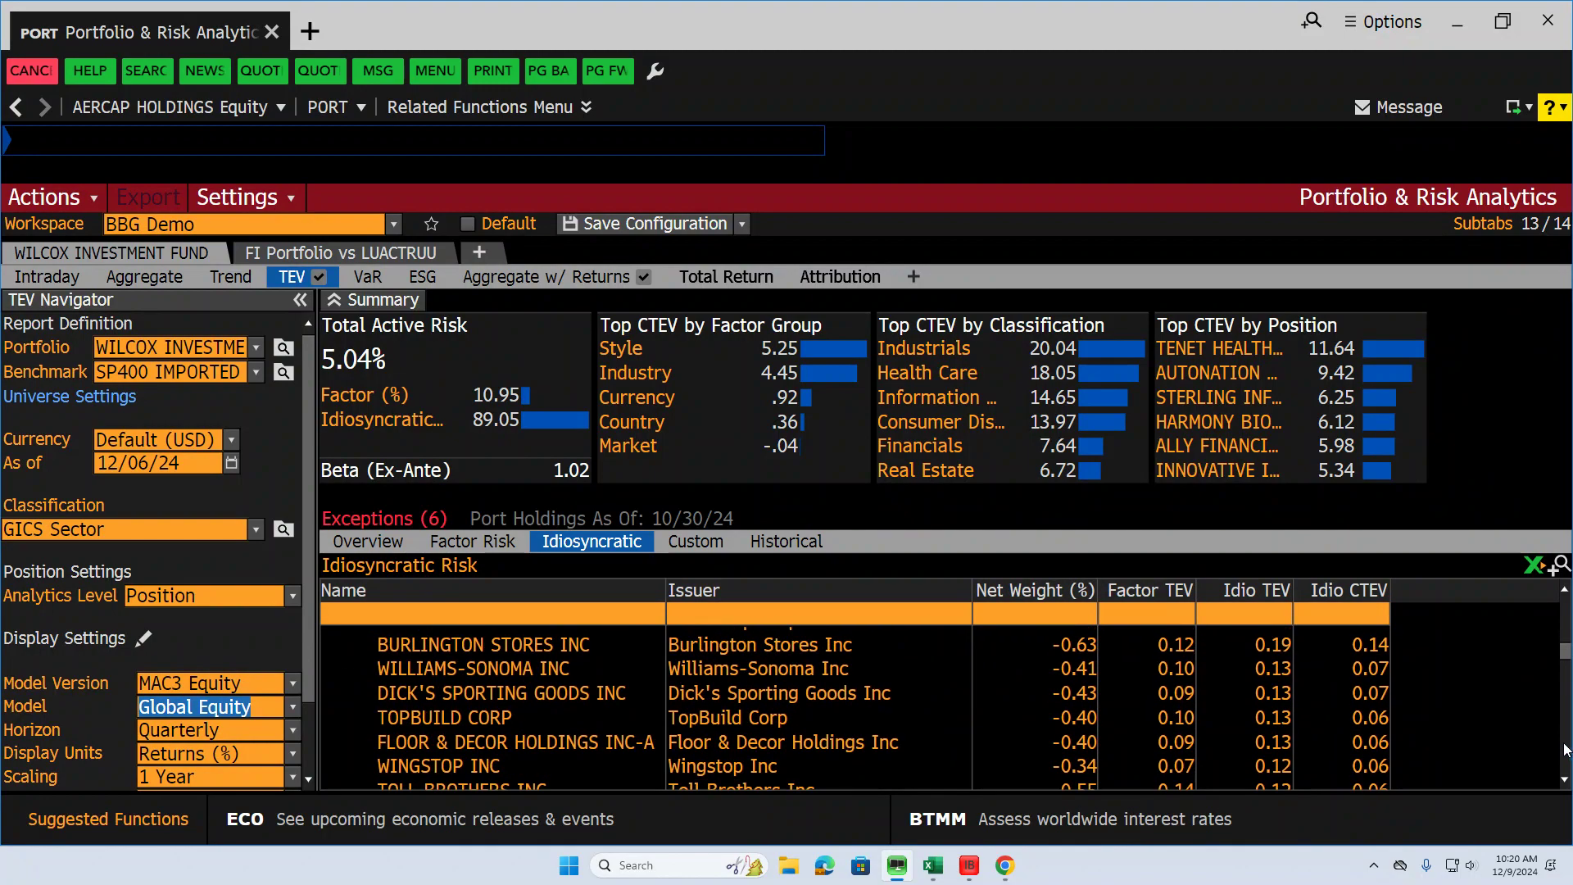
scroll(1565, 656, "up", 10)
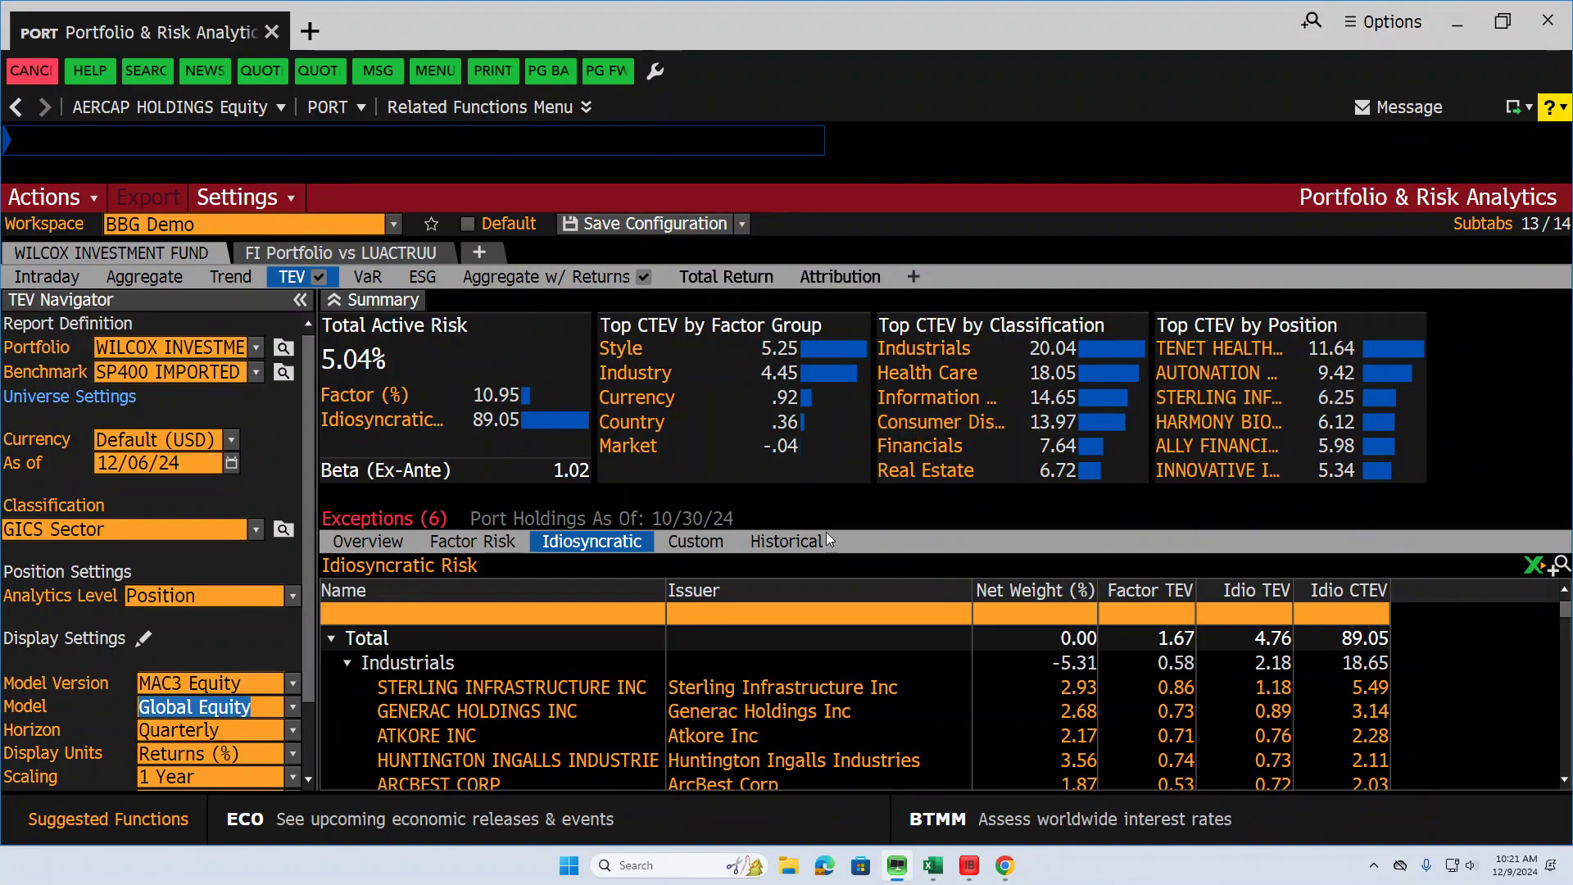
Bring up the Historical Date Comparison view from the Custom breakdown
left_click(682, 546)
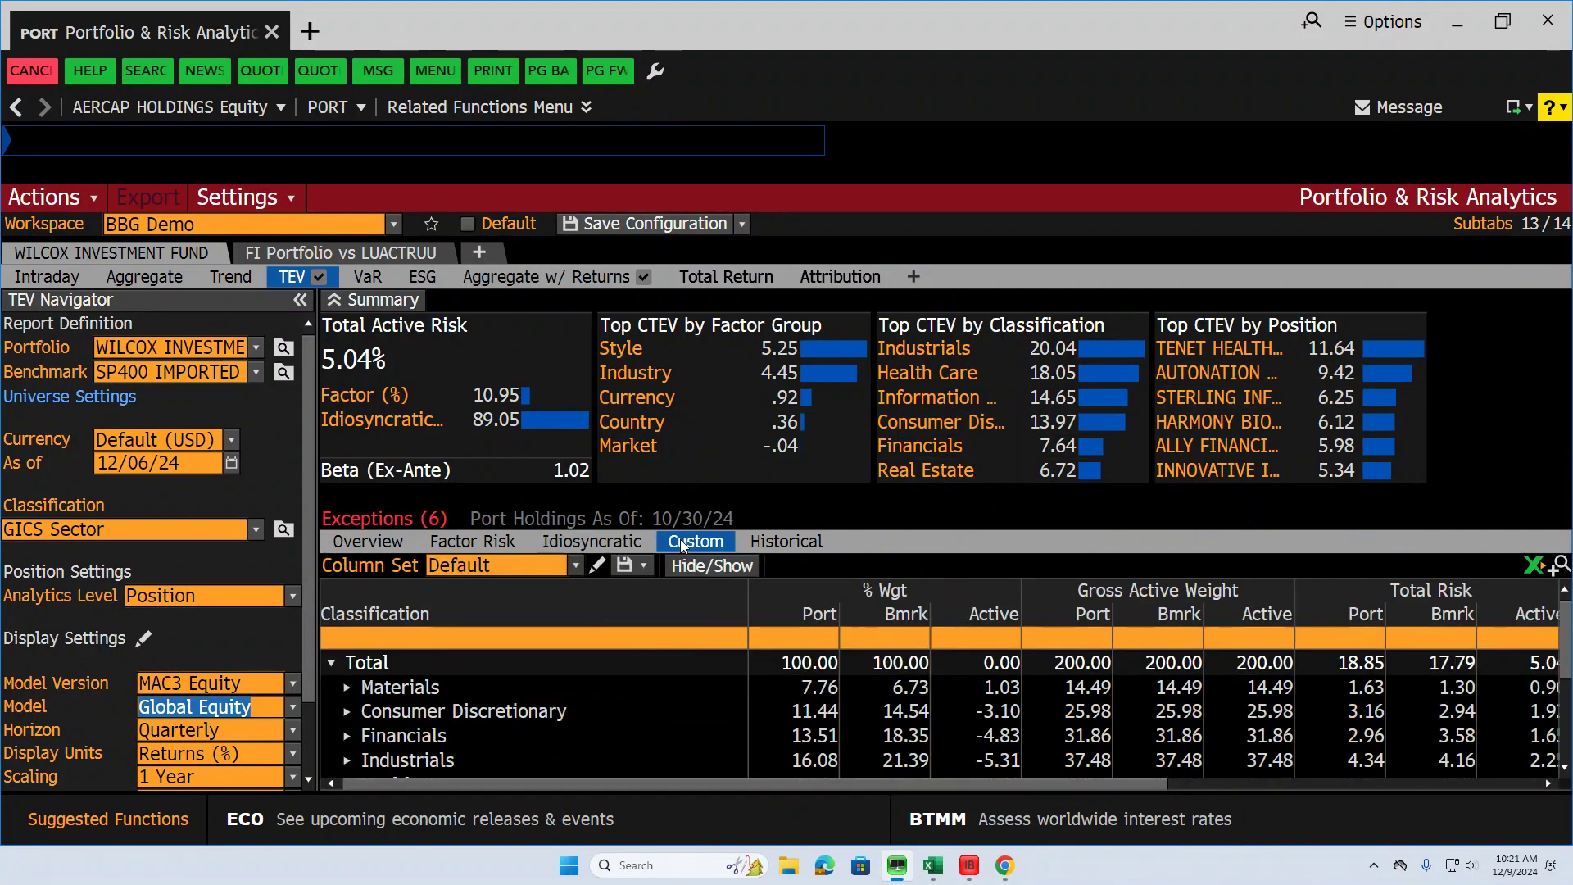
left_click(784, 545)
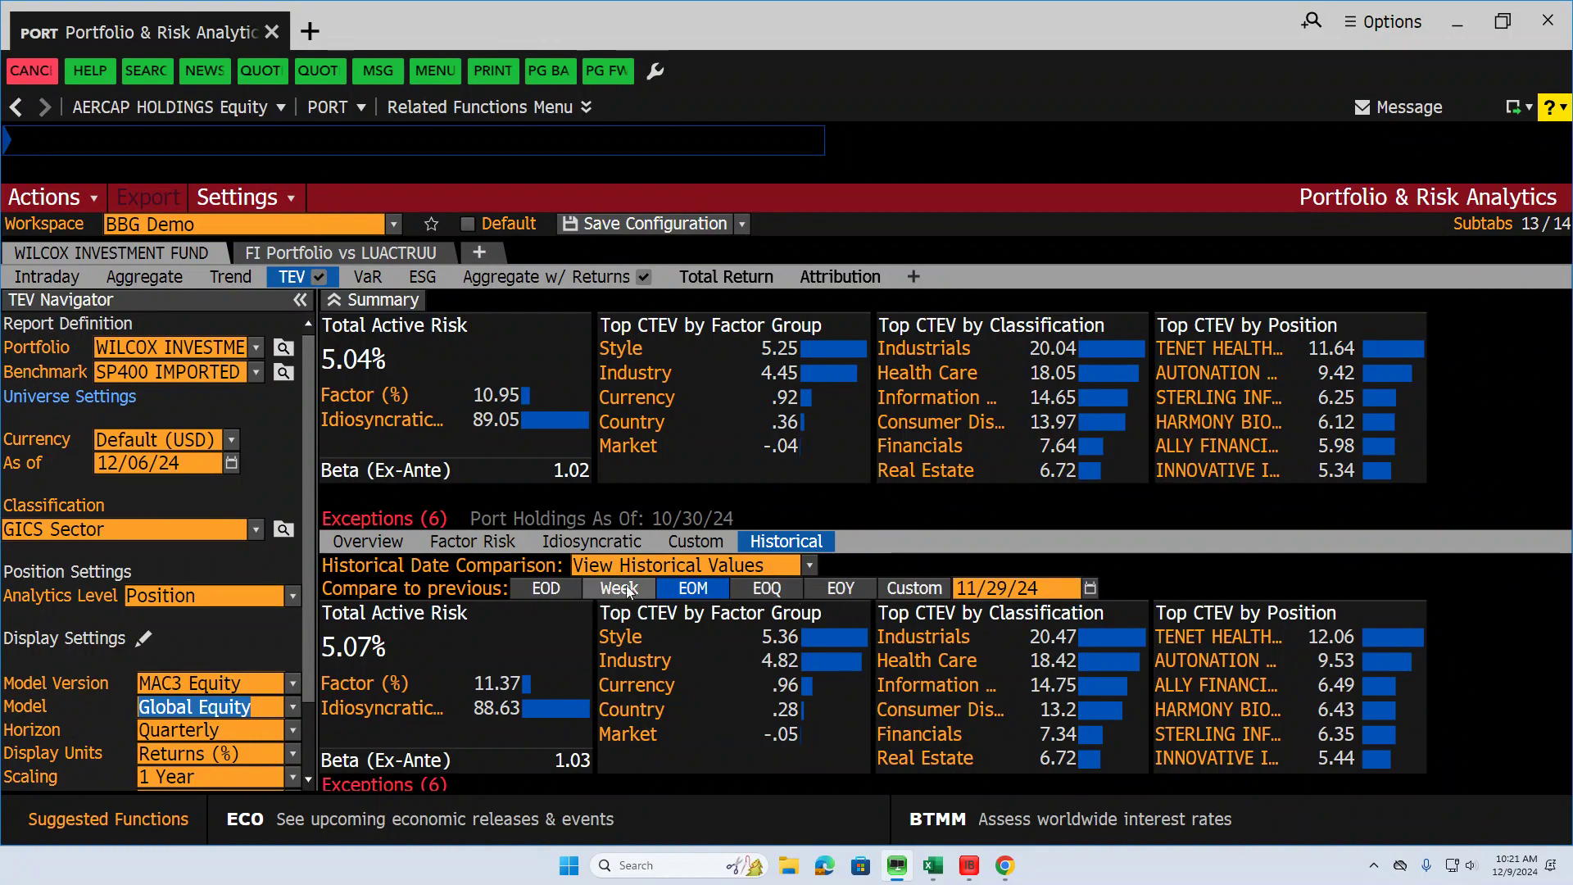
Set the custom comparison date to 12 March 2024 (03/12/24)
left_click(1092, 587)
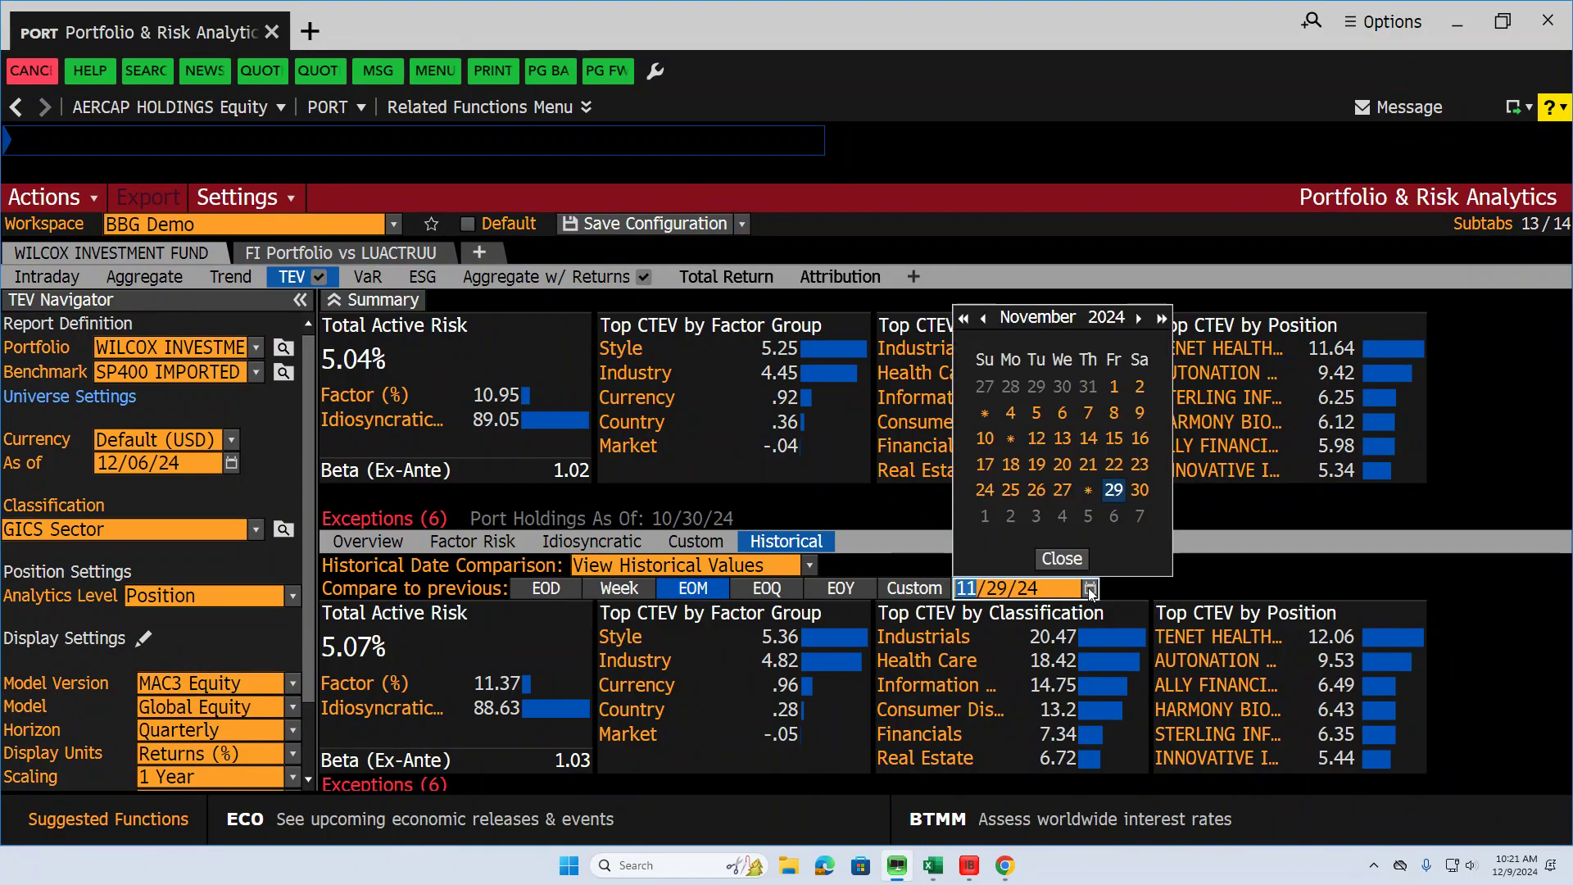
left_click(986, 318)
left_click(985, 320)
left_click(984, 320)
left_click(985, 320)
left_click(985, 320)
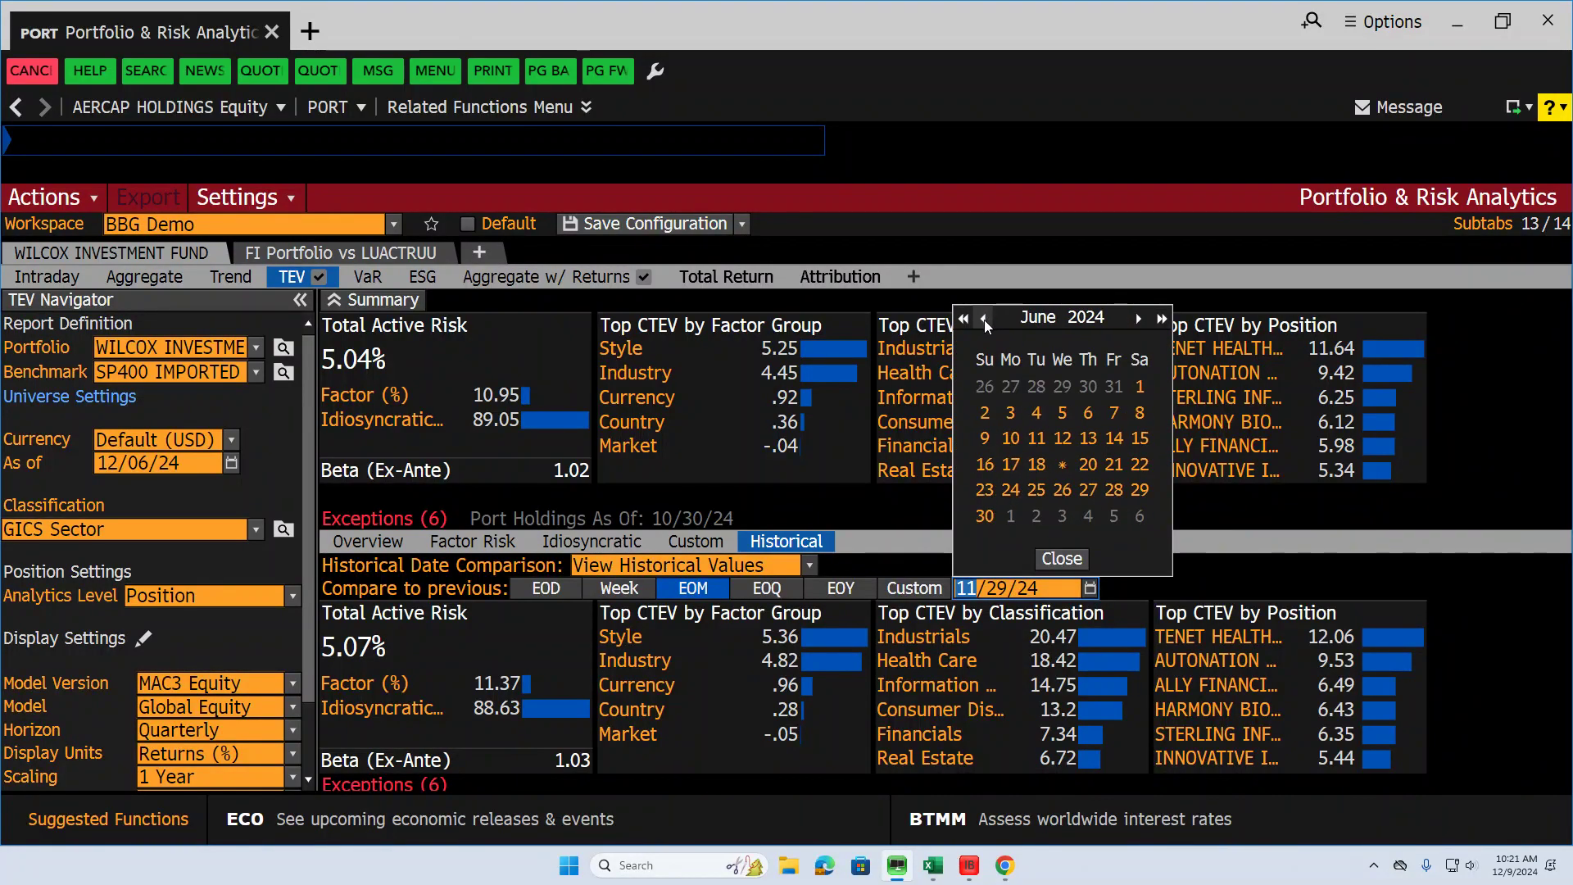
left_click(985, 320)
left_click(985, 319)
left_click(985, 319)
left_click(1036, 438)
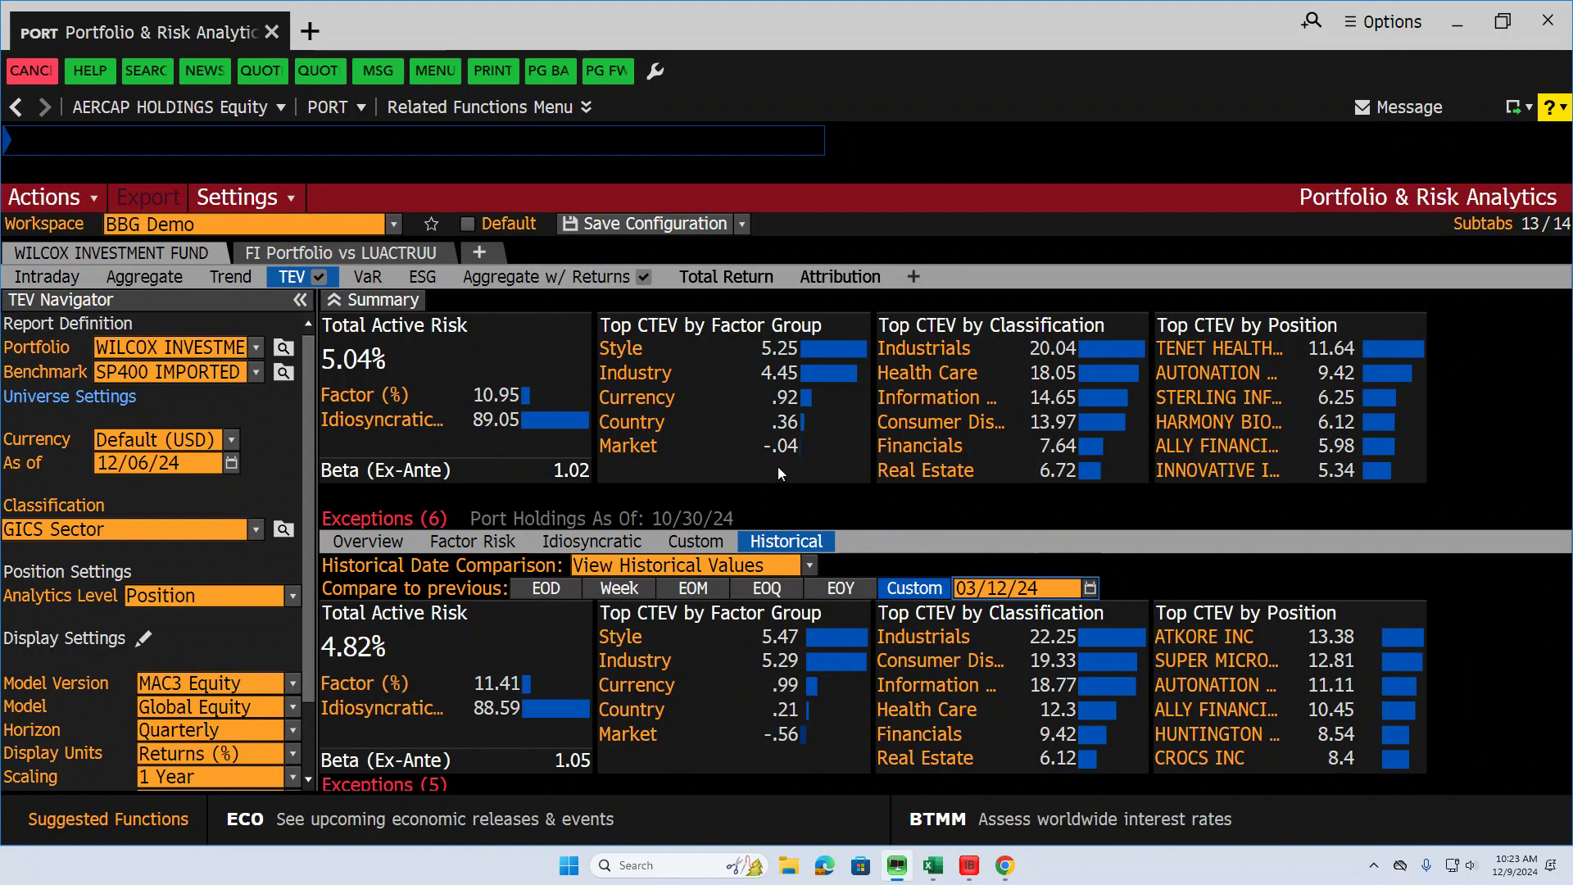
mouse_move(535, 394)
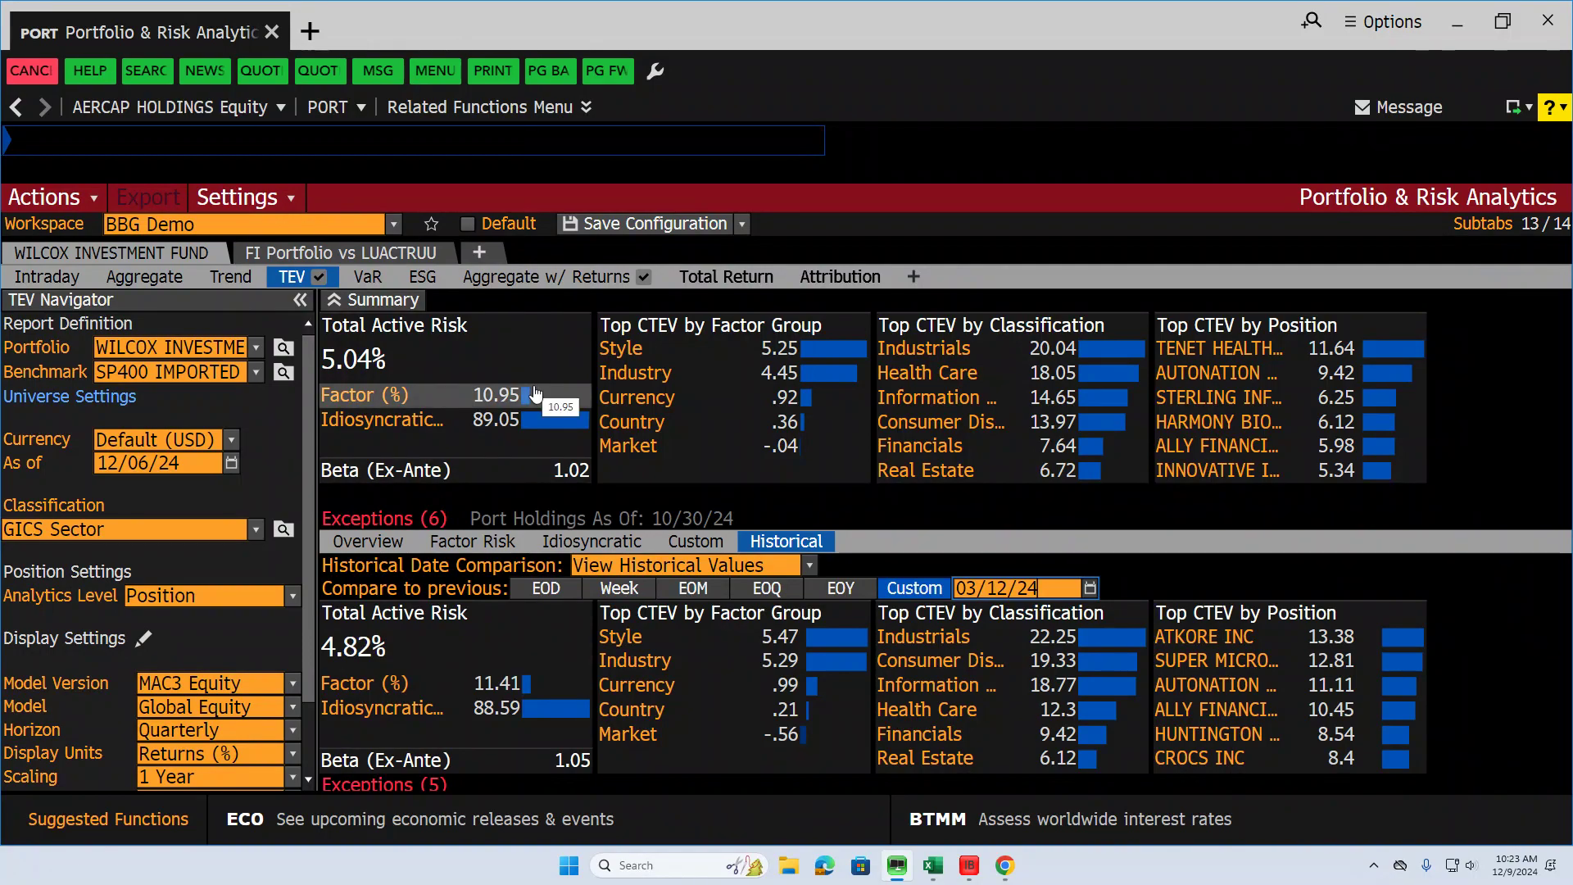